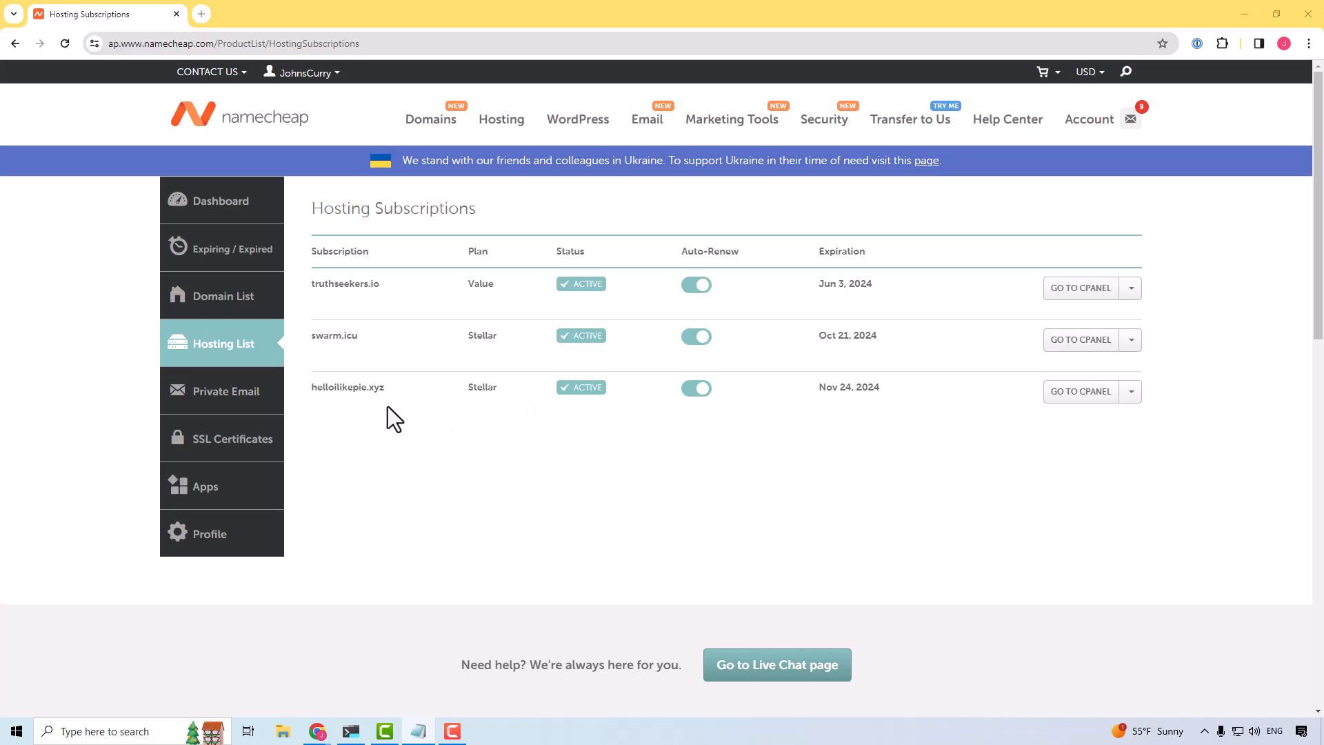
Step: Open helloilikepie.xyz in a new browser tab to check whether the site loads
click(201, 12)
text(h)
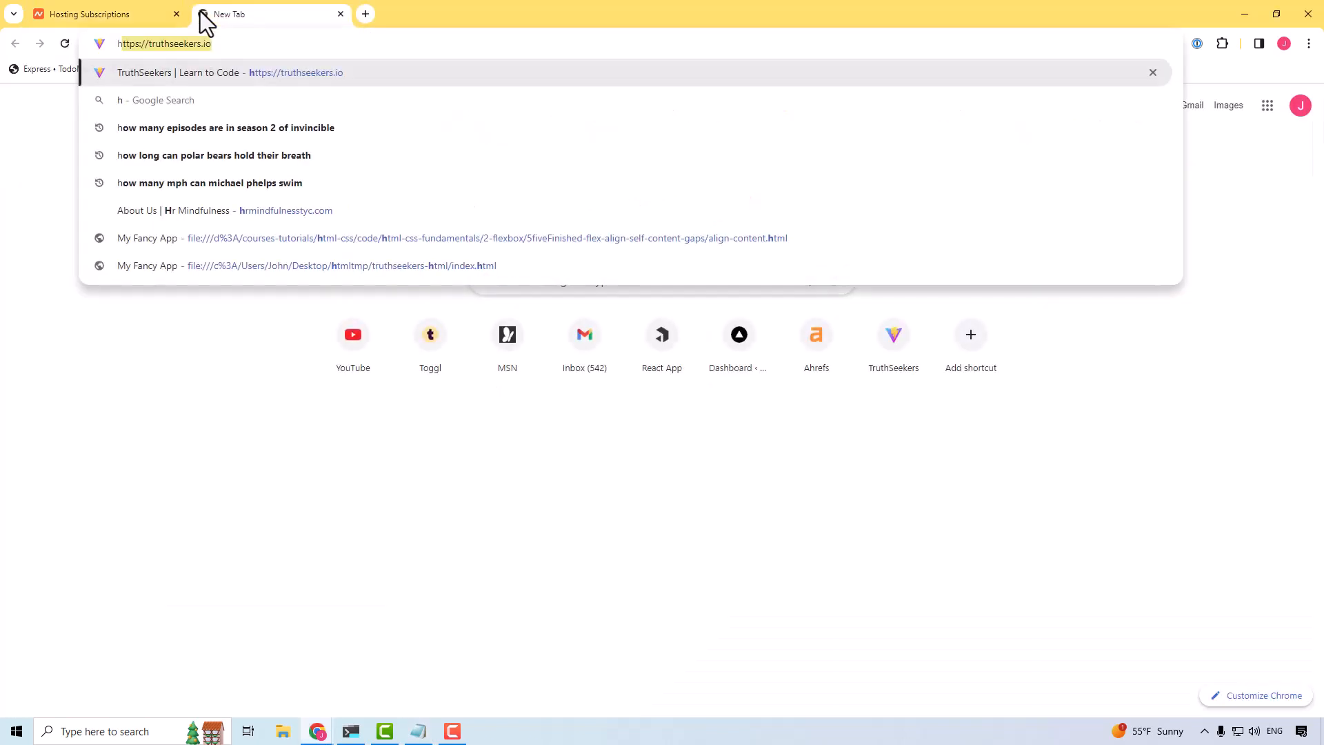
text(elloilike)
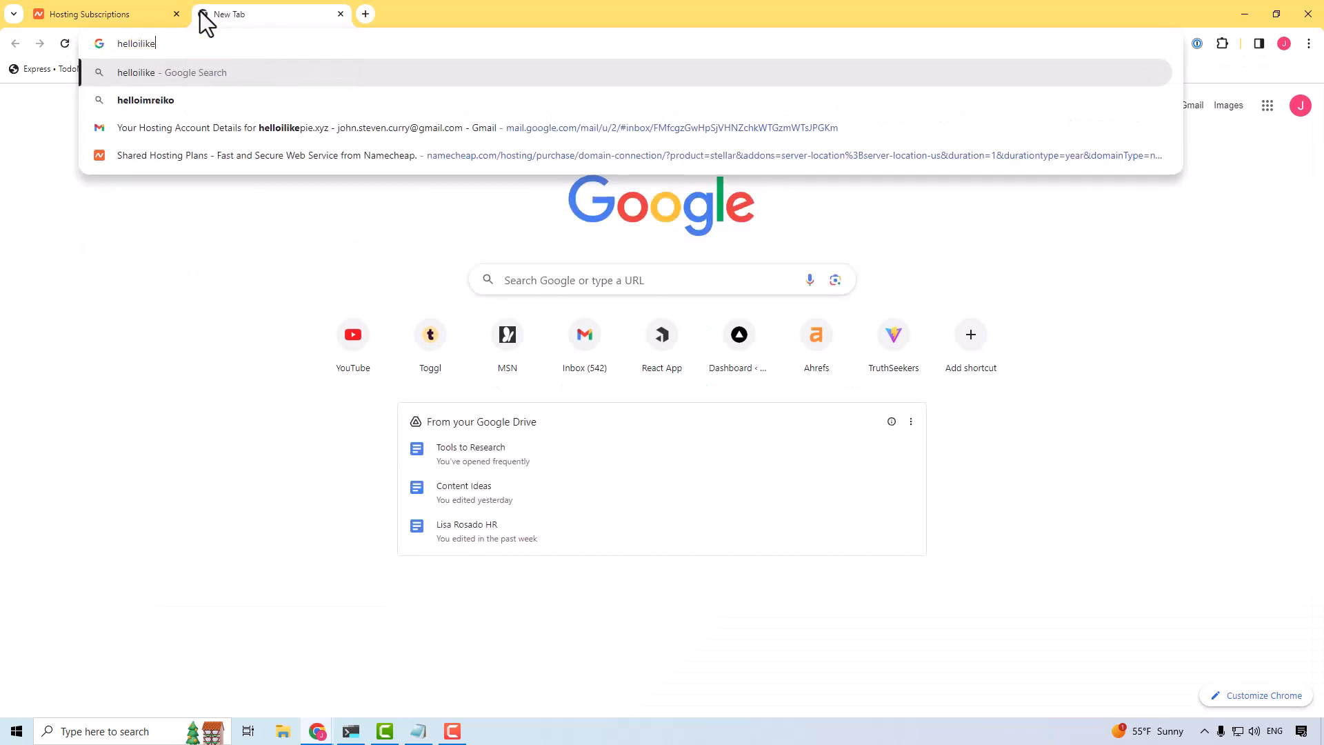
text(pie.xyz)
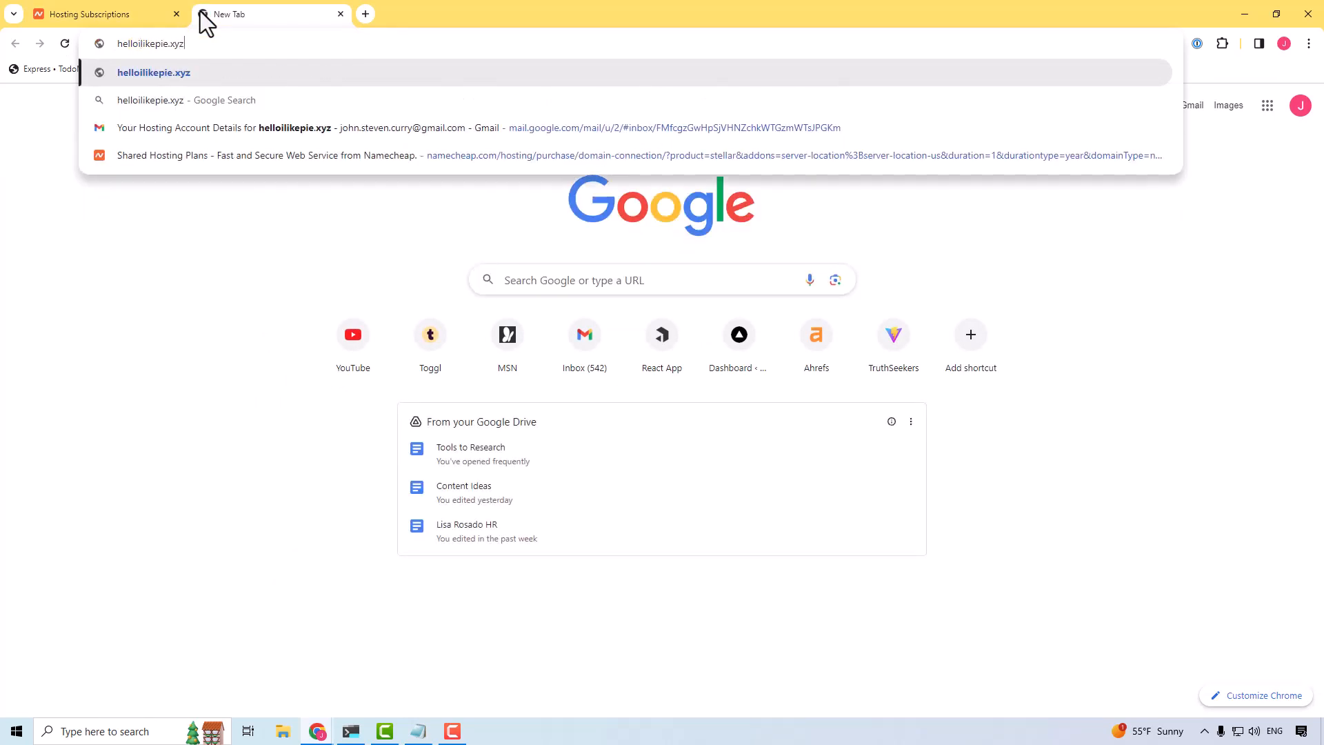
key(Return)
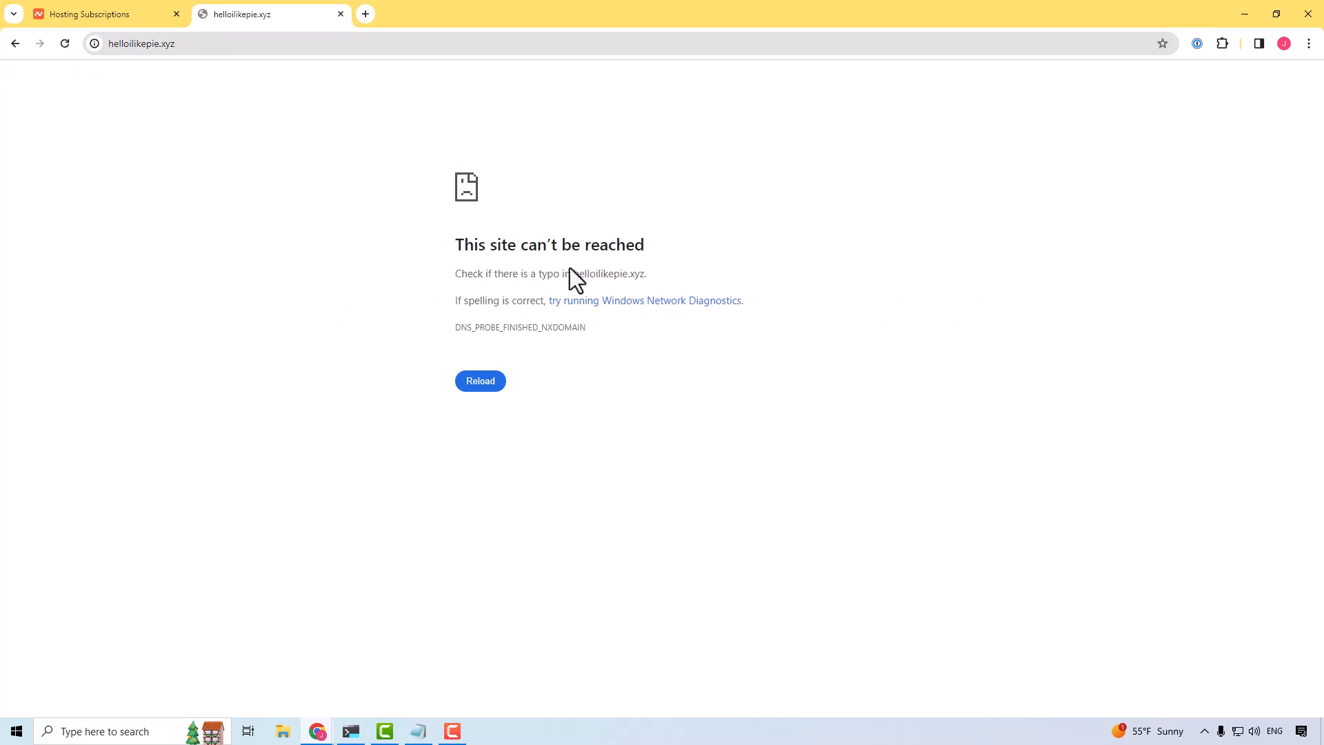
drag(482, 273, 588, 301)
click(656, 324)
Step: Open cPanel for the helloilikepie.xyz subscription from the hosting list and dismiss the starting-point dialog
click(128, 19)
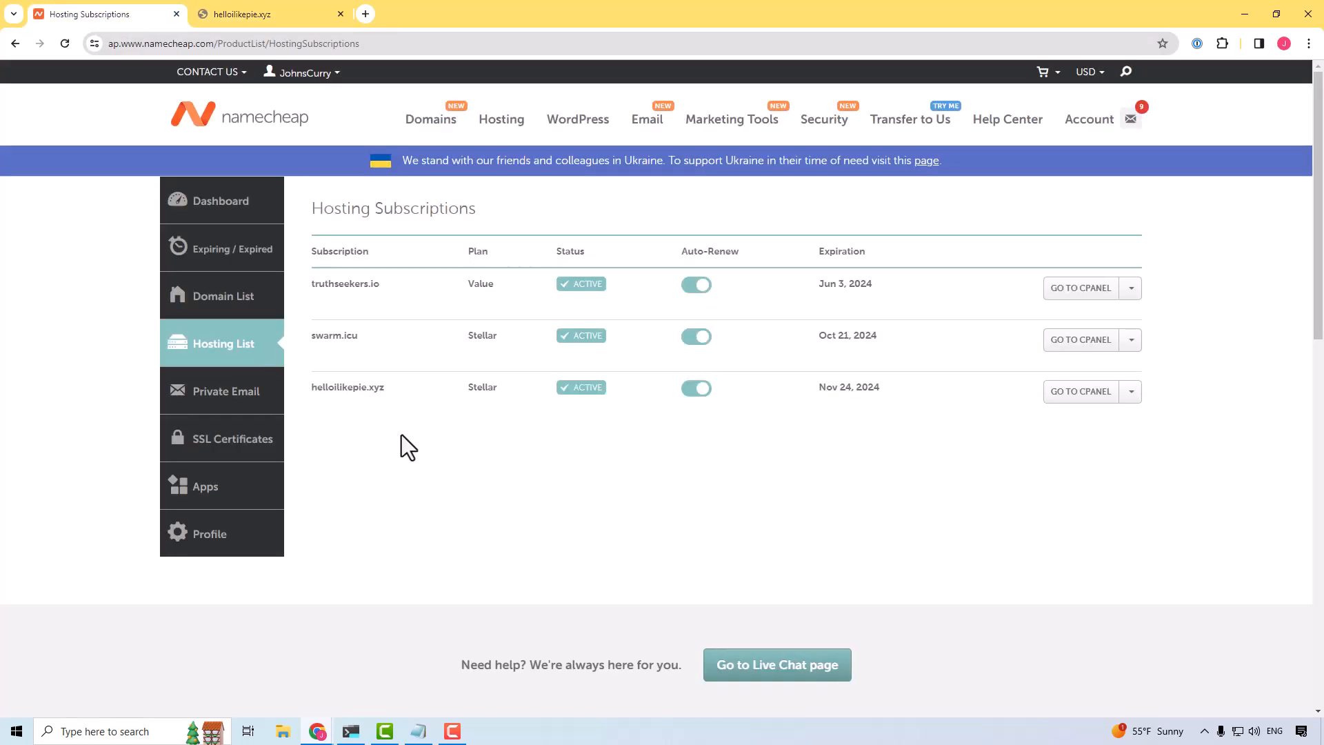
click(1080, 393)
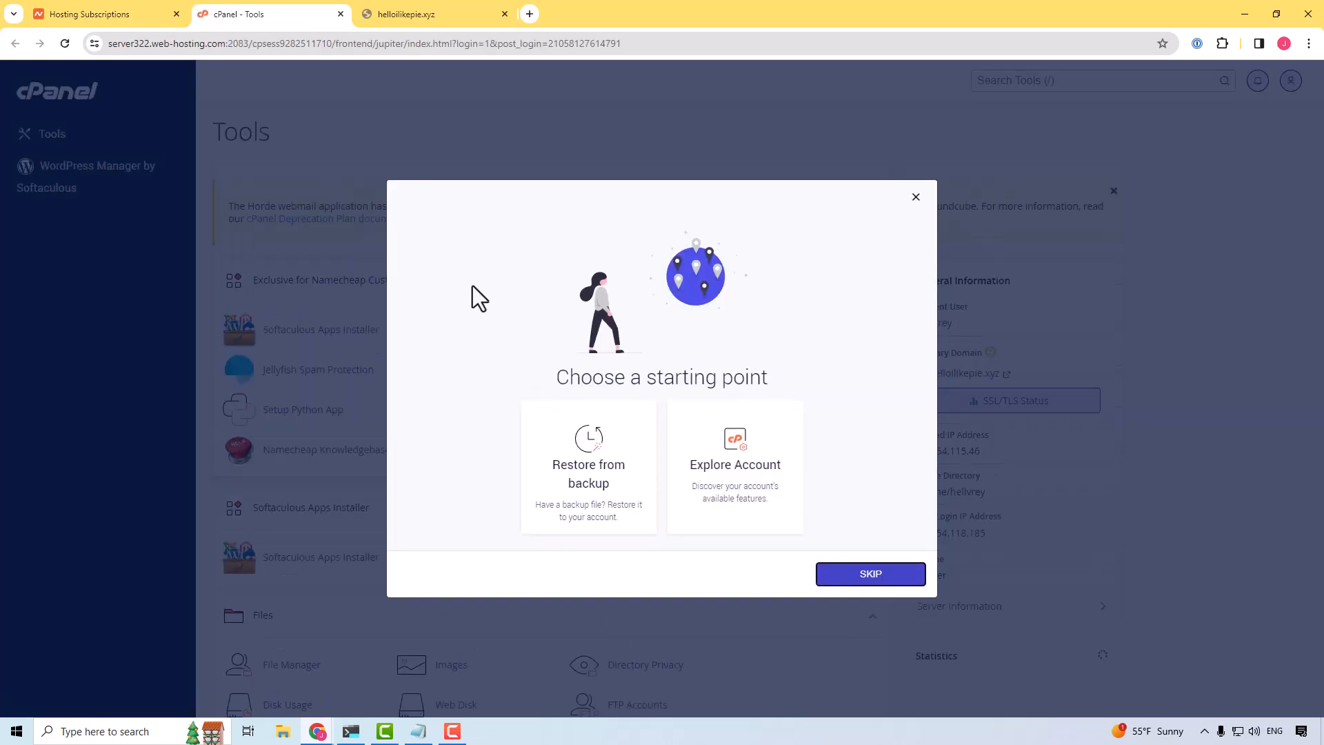
click(917, 199)
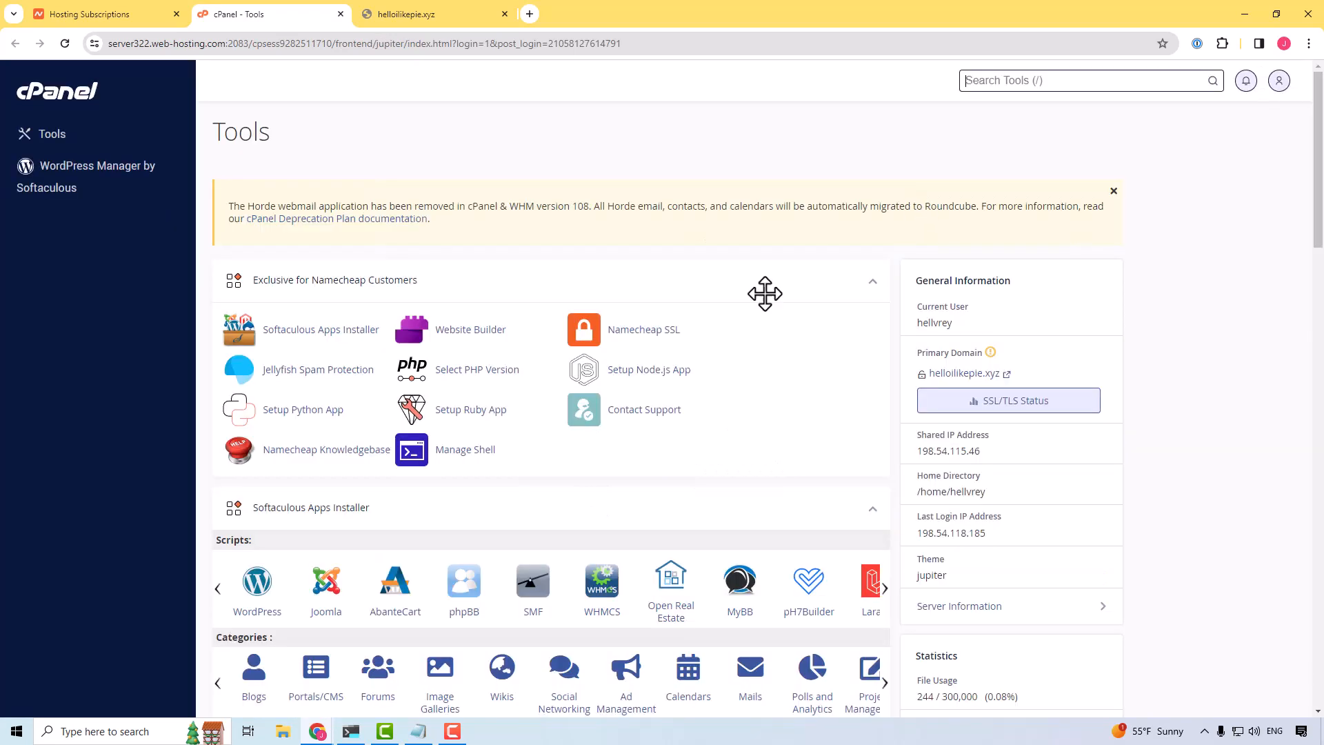
scroll(453, 239, down, 5)
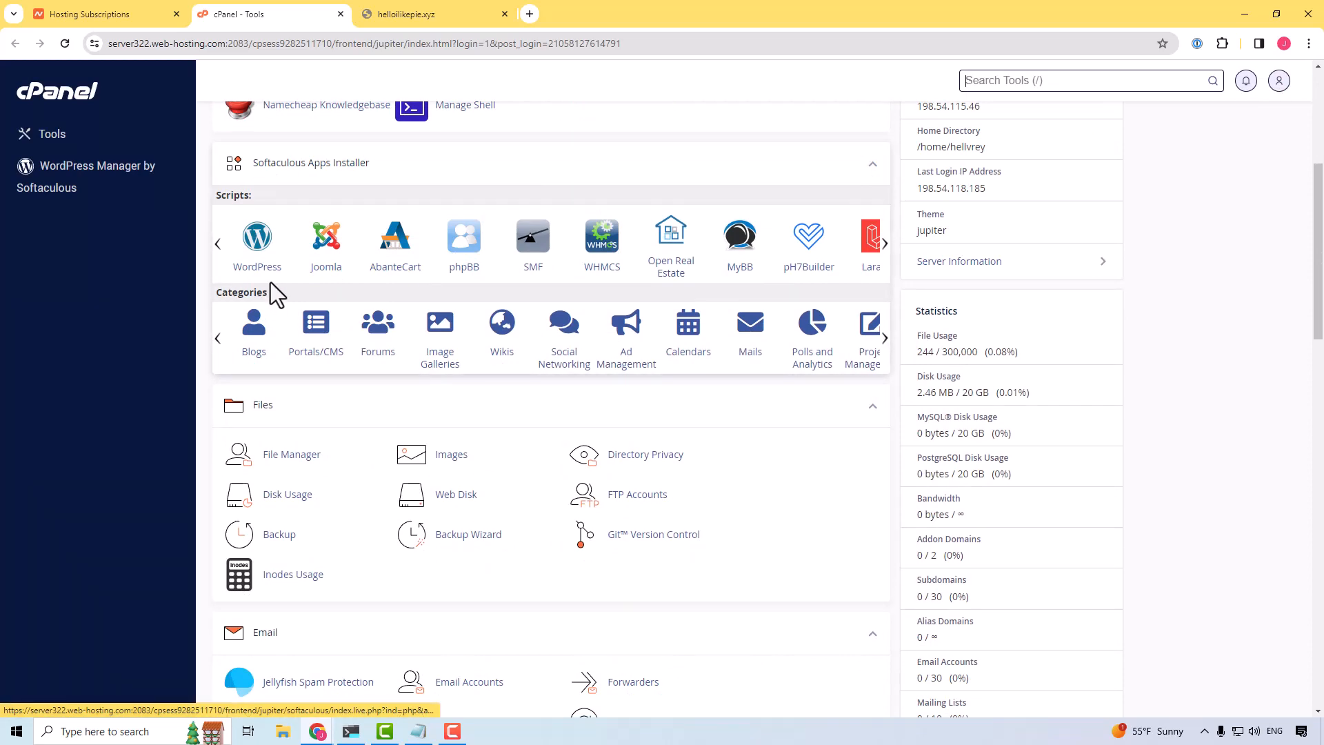
click(261, 250)
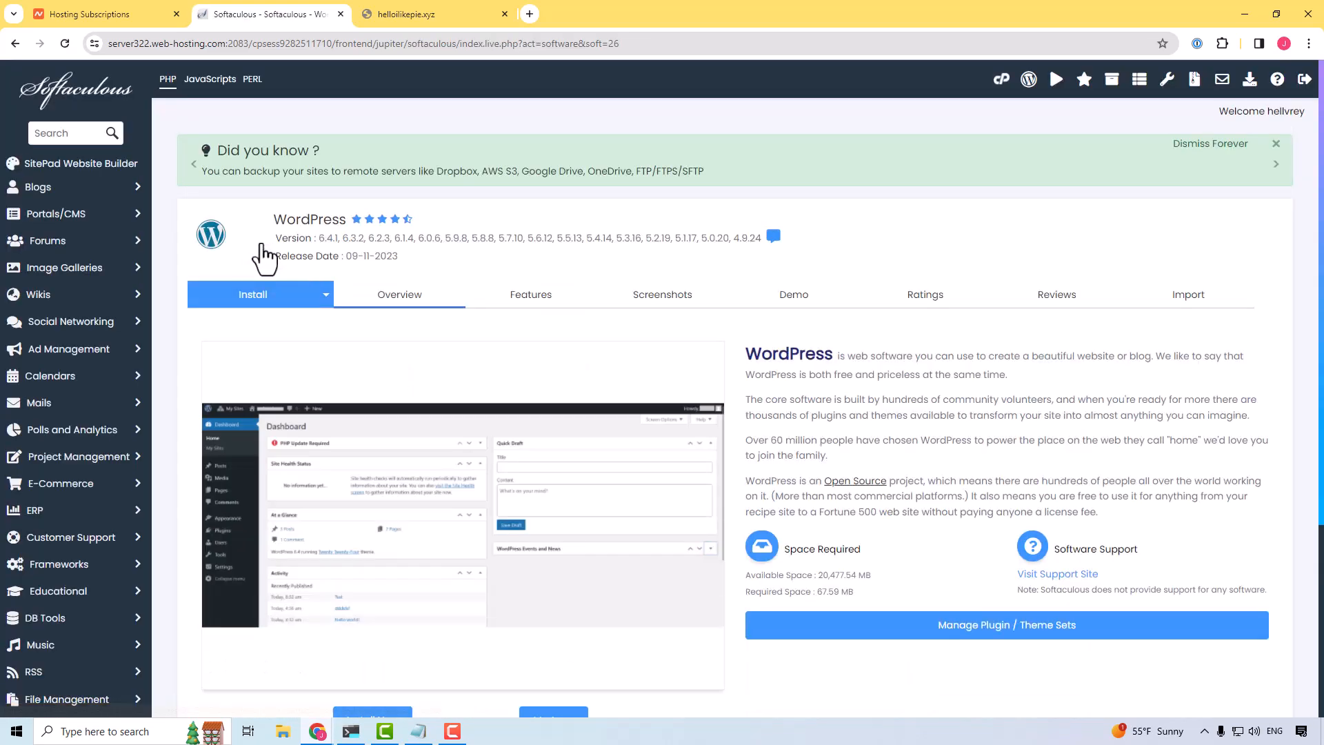
click(15, 43)
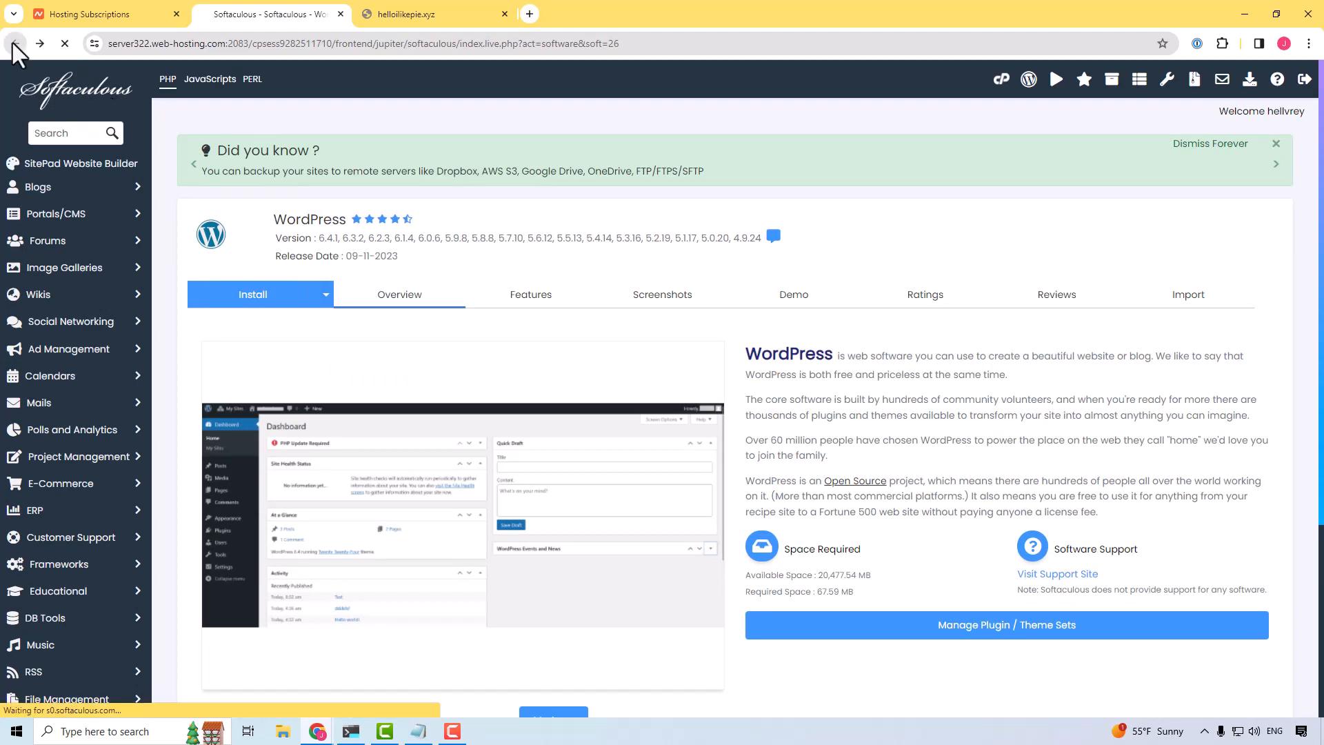
Step: Search the cPanel tools page for "wordpres" and open WordPress Manager by Softaculous in the Software section
scroll(262, 460, up, 5)
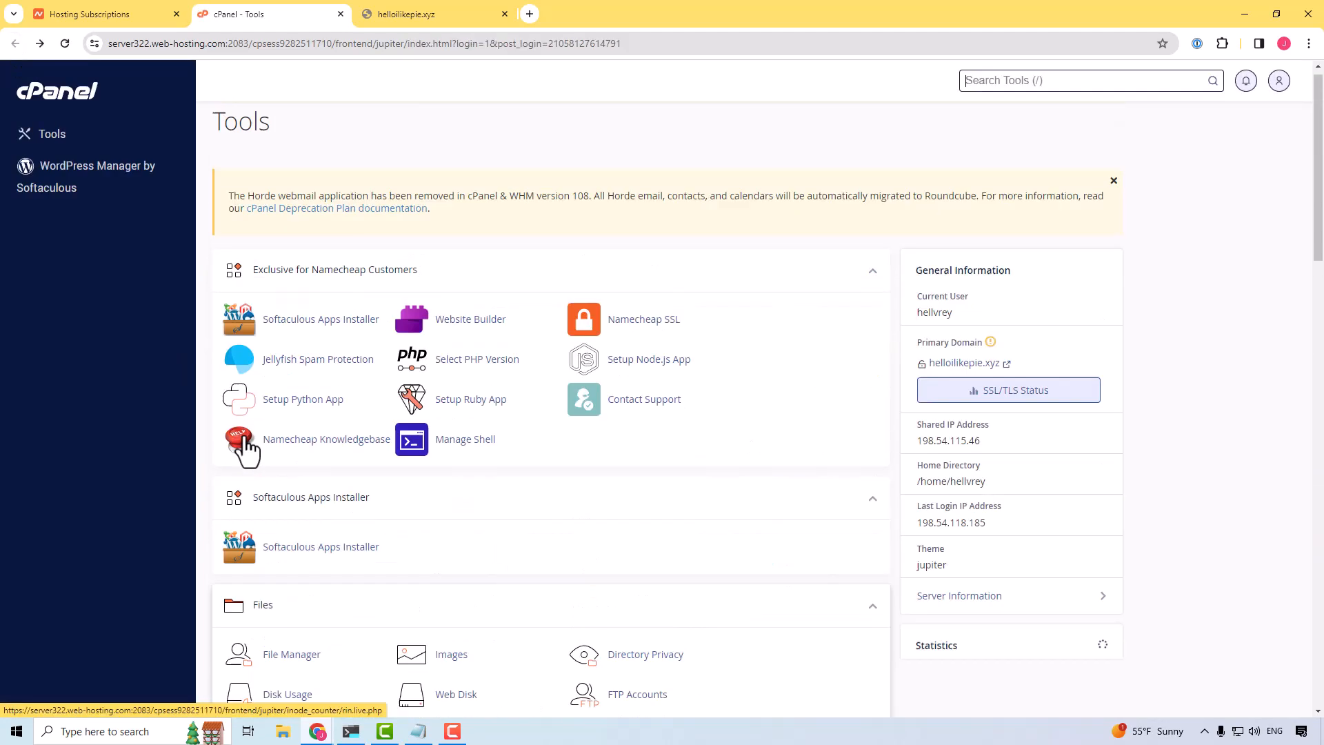
scroll(193, 374, down, 4)
scroll(198, 403, down, 2)
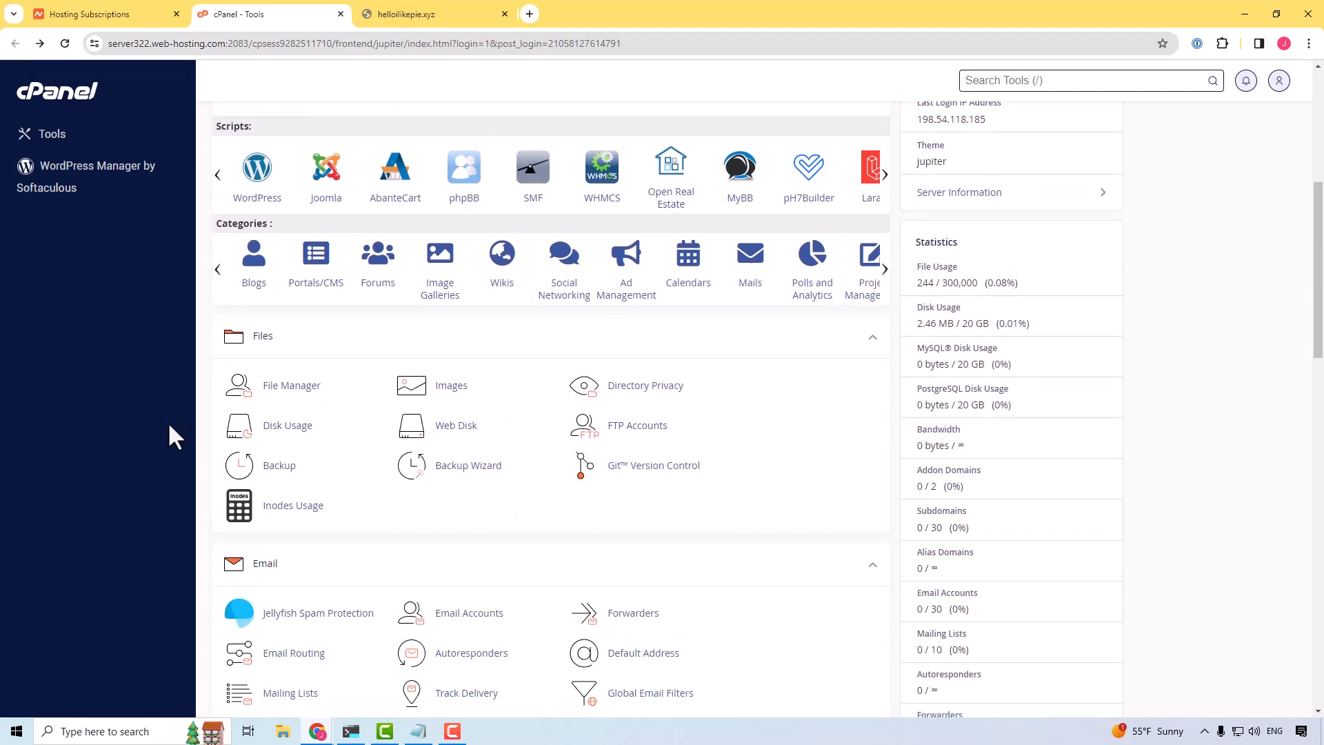
key(ctrl+f)
text(softa)
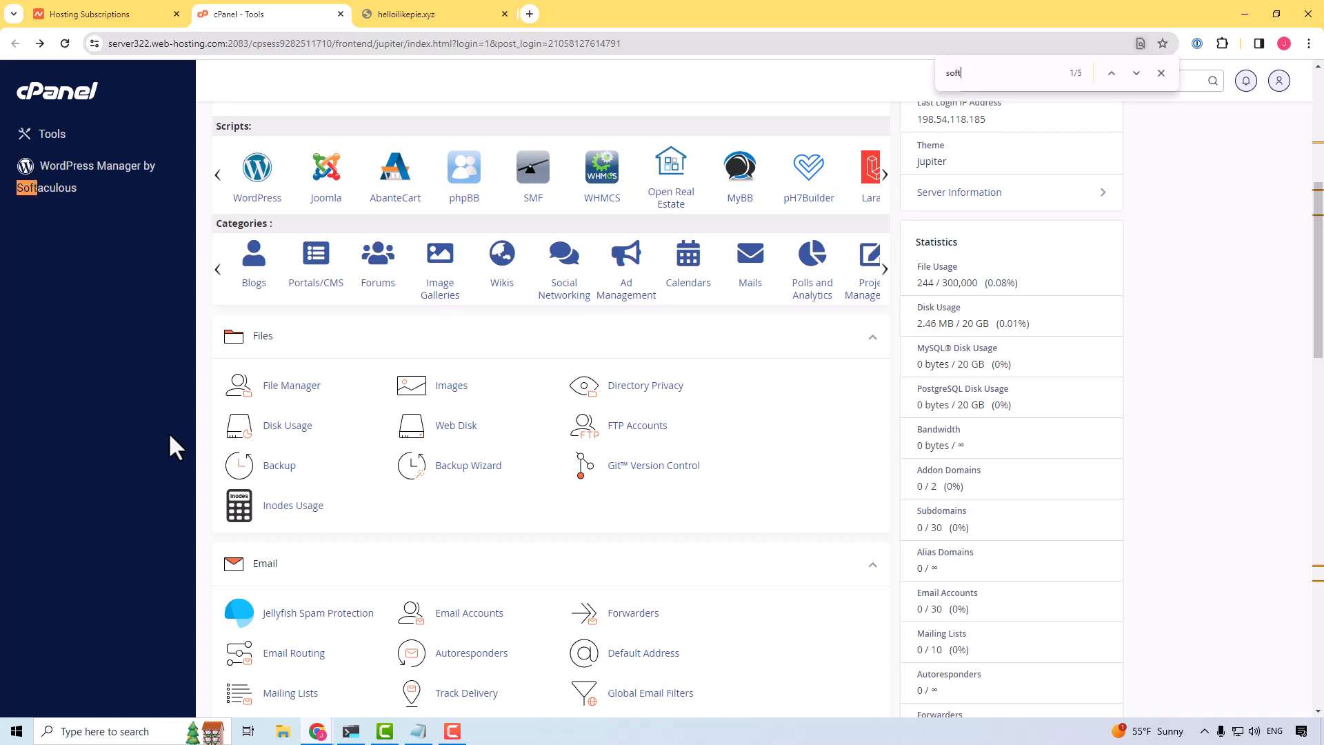
key(BackSpace)
key(BackSpace)
key(BackSpace)
key(BackSpace)
key(BackSpace)
text(wordpres)
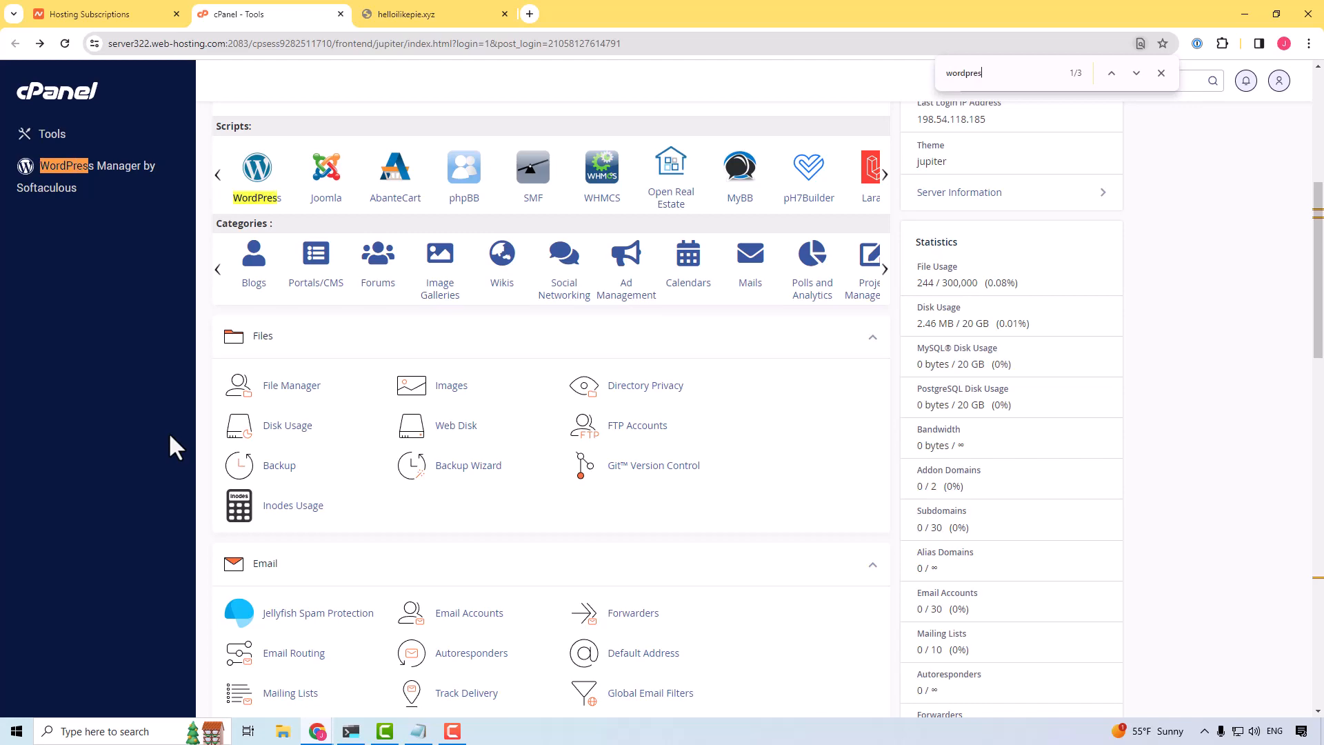
scroll(207, 459, down, 15)
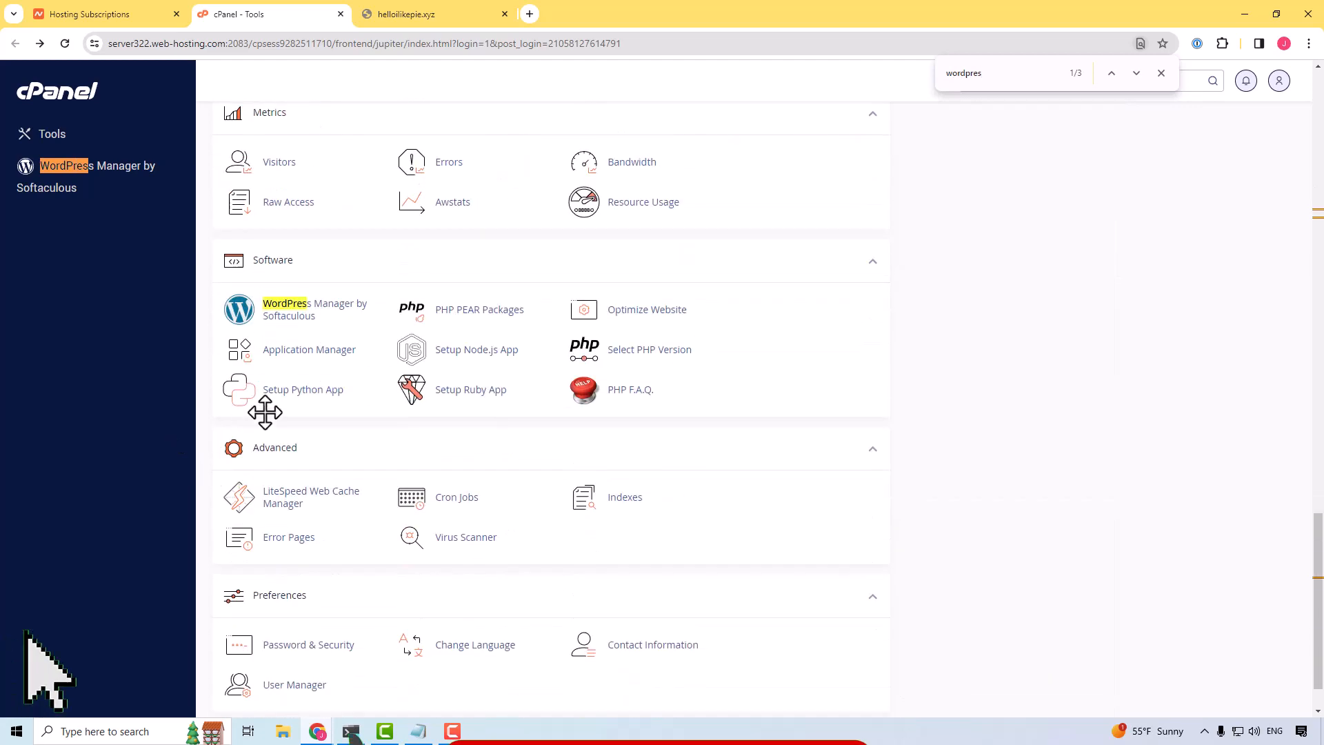
click(308, 316)
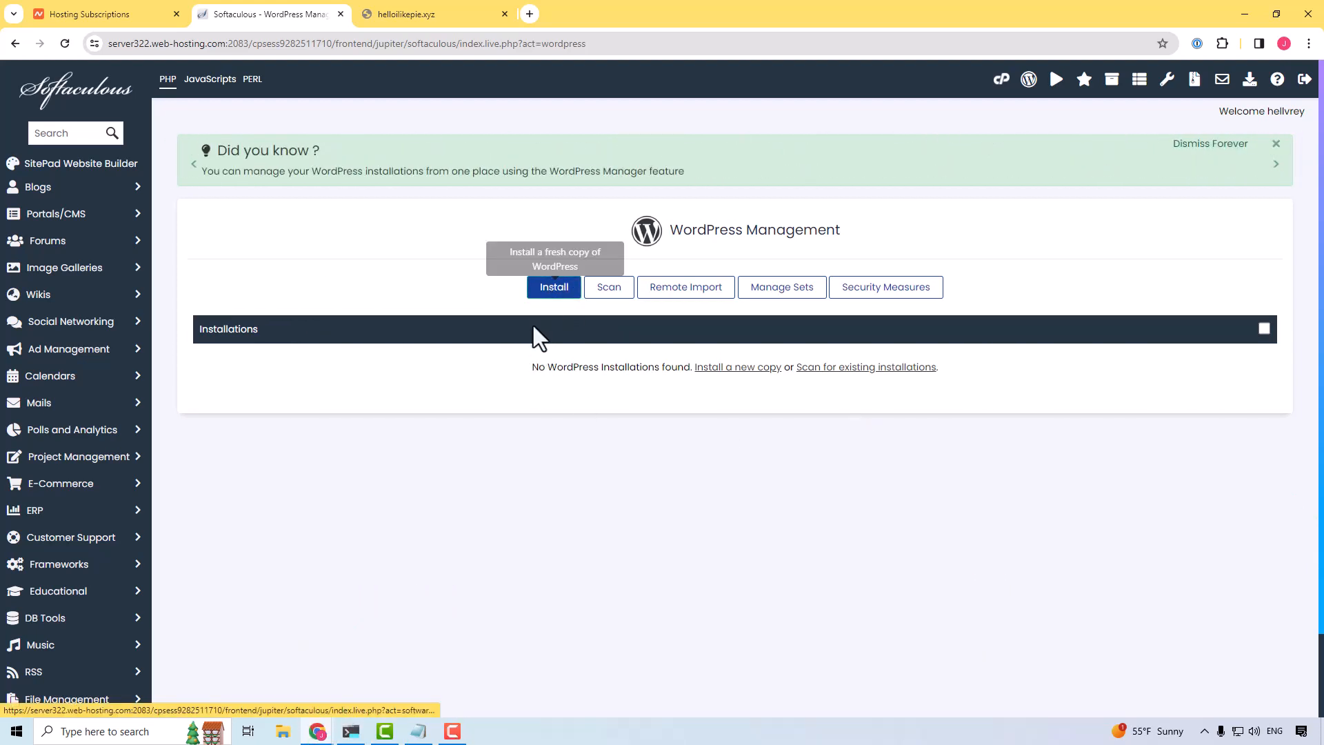
click(553, 289)
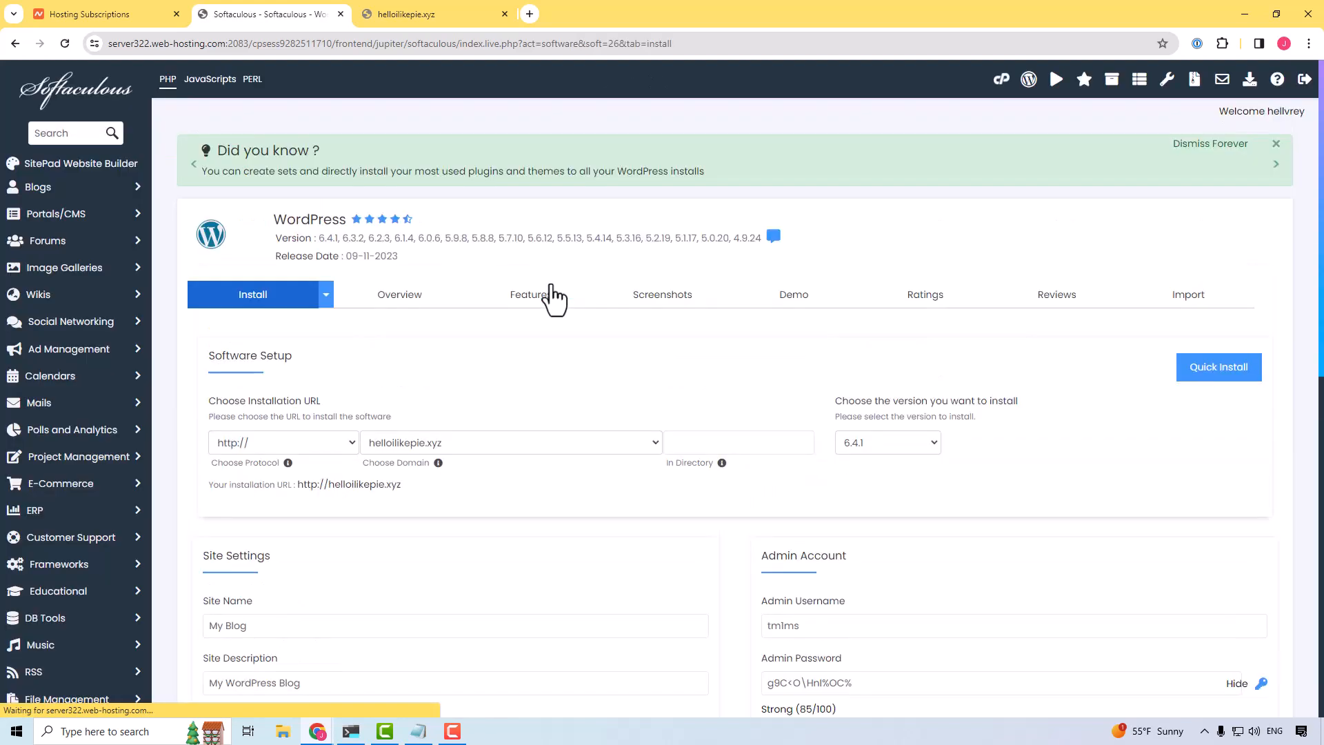
click(345, 442)
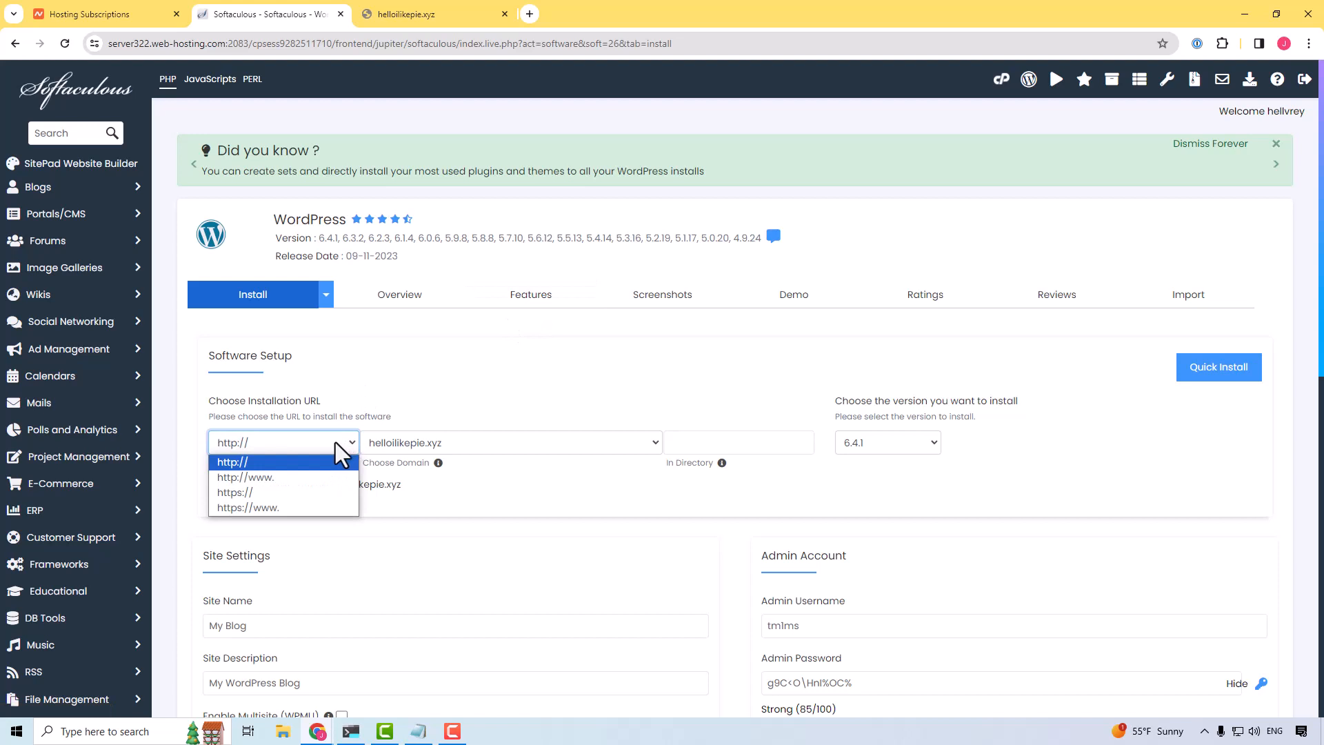
click(279, 491)
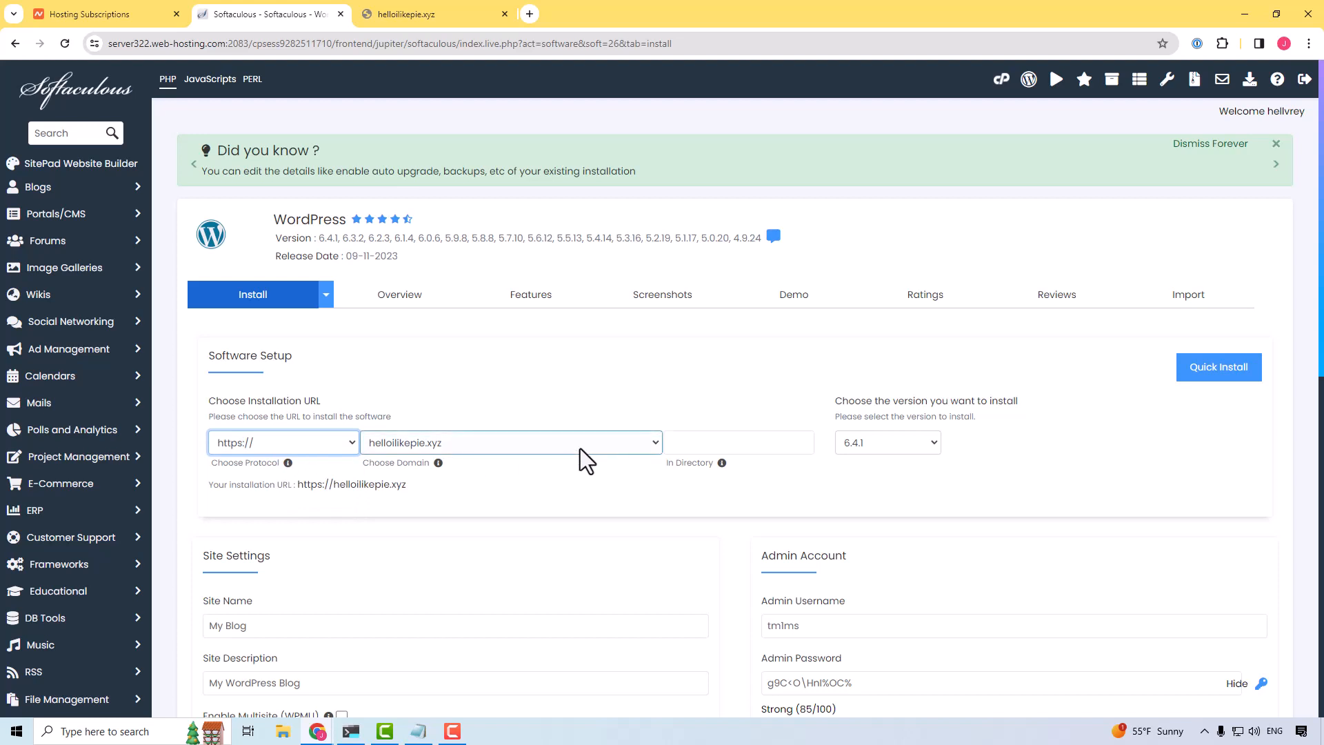
click(274, 446)
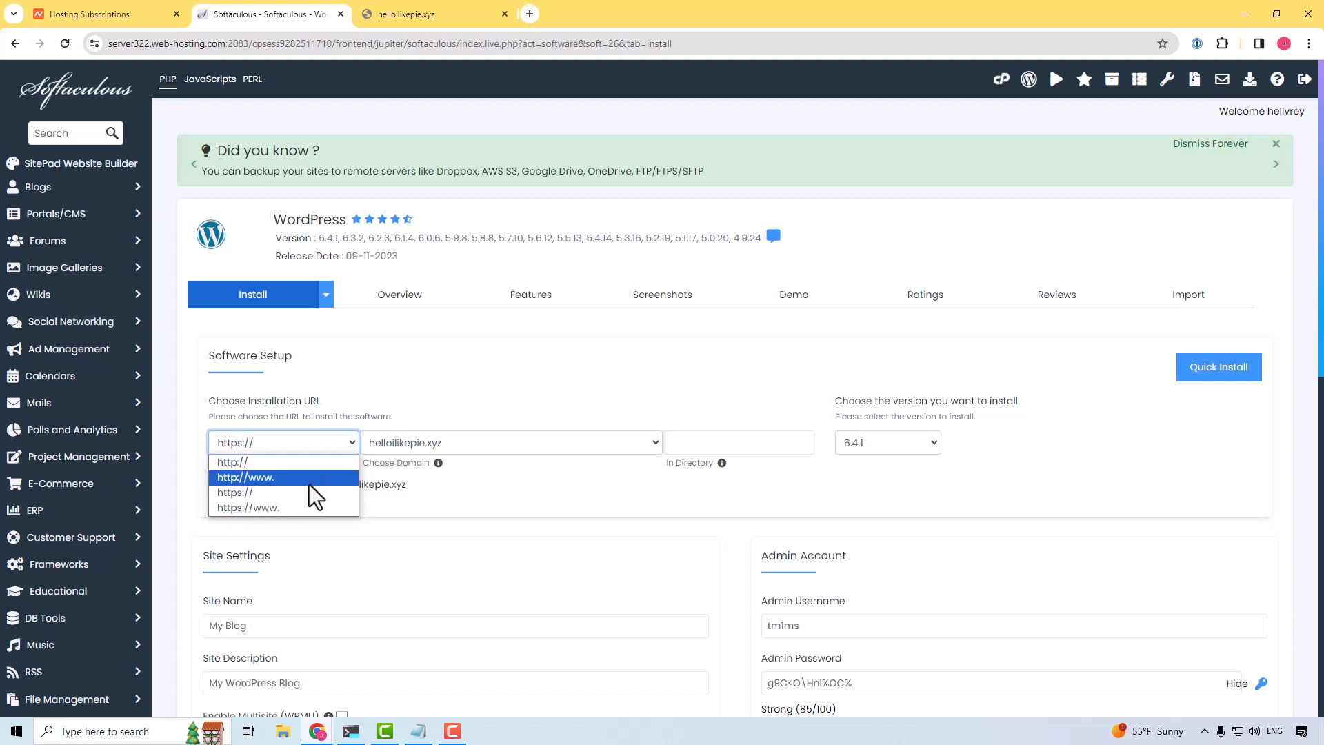
click(279, 492)
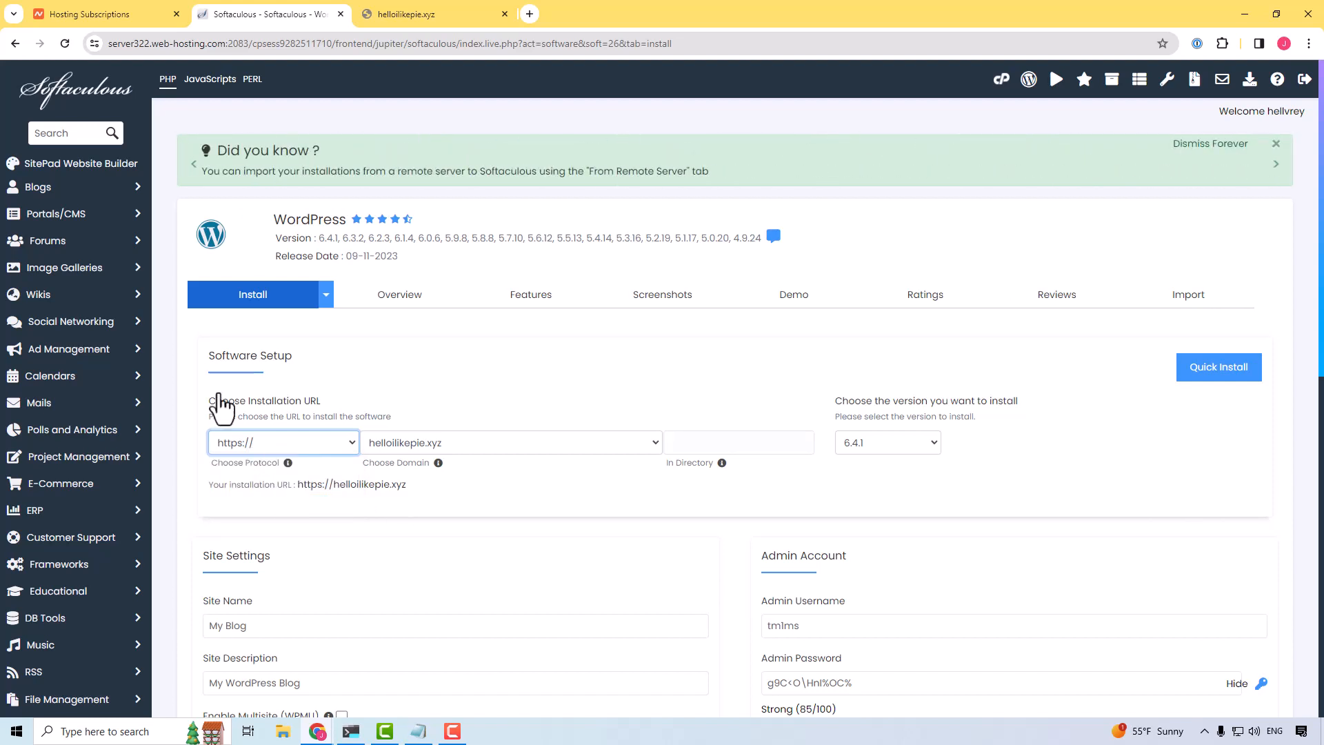
click(296, 443)
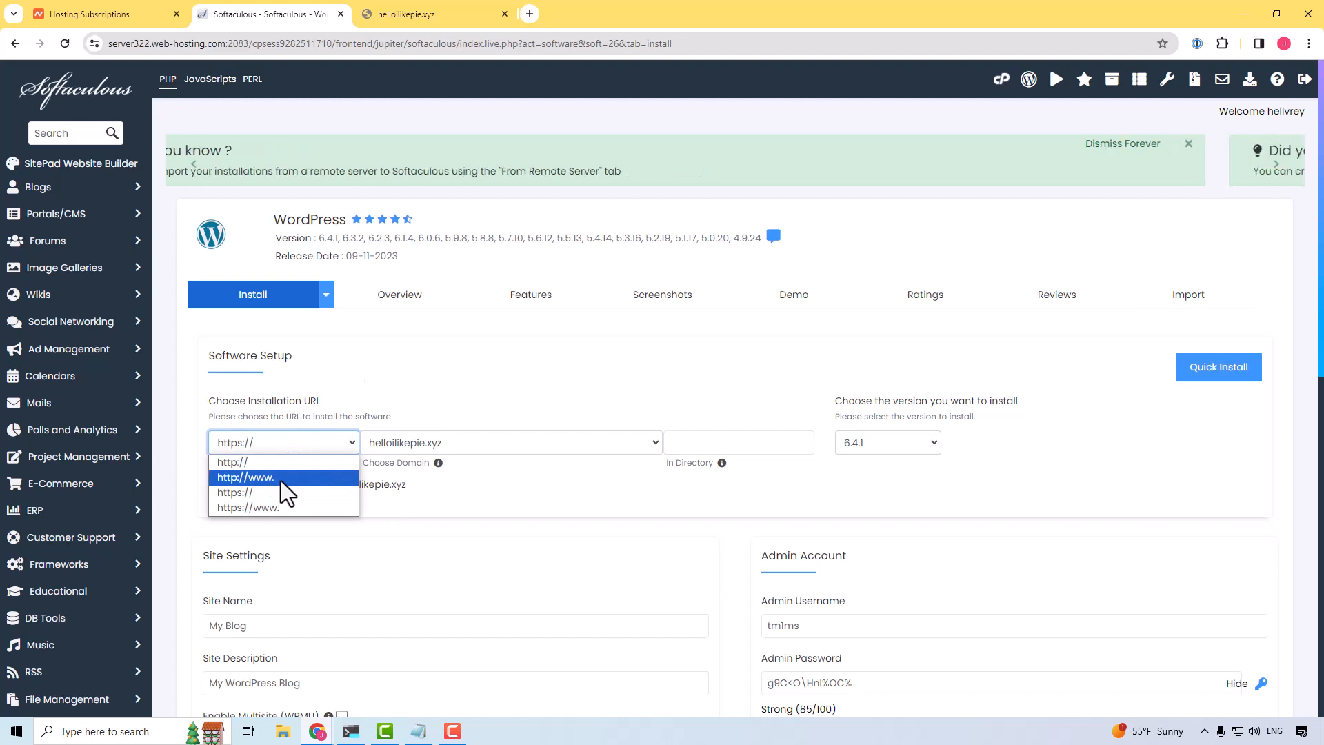
click(243, 493)
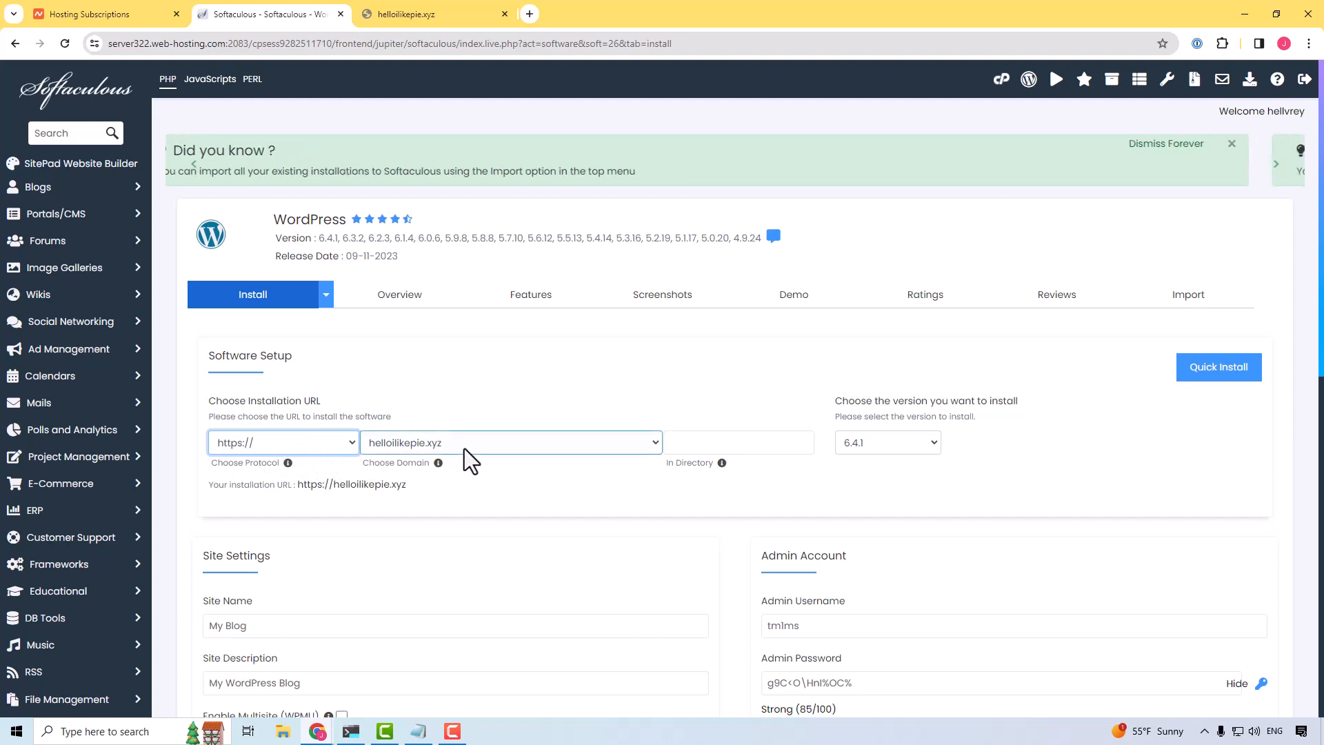
Step: Try "/blog" and "blog" as the installation directory and clear the field again
click(713, 444)
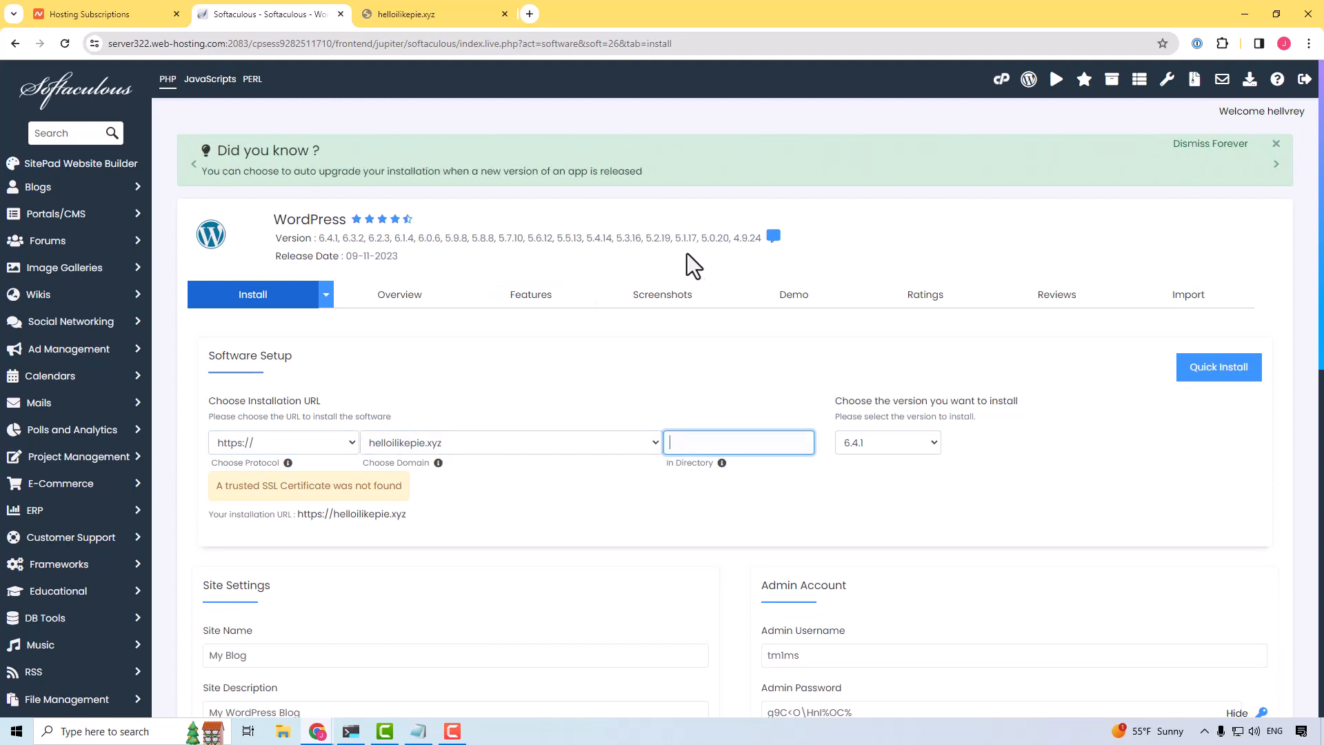
text(/blog)
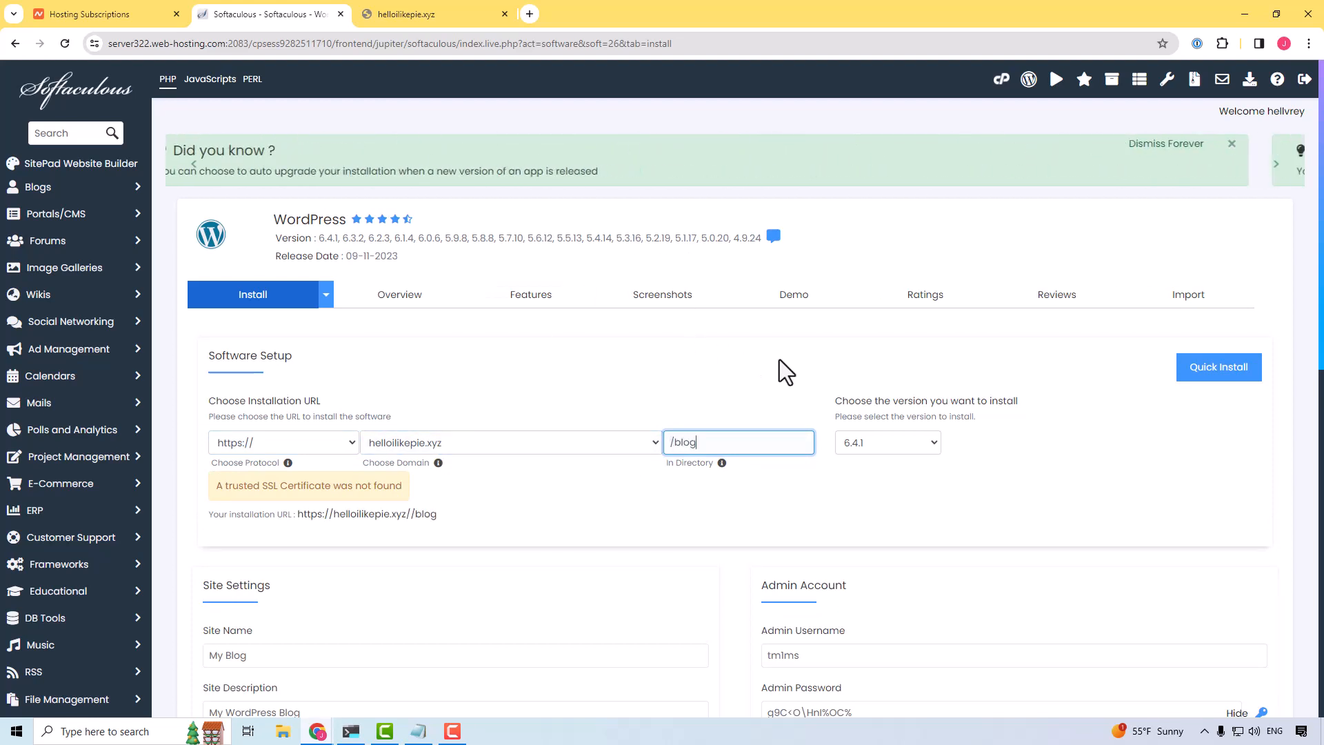
key(BackSpace)
key(BackSpace)
key(BackSpace)
key(BackSpace)
key(BackSpace)
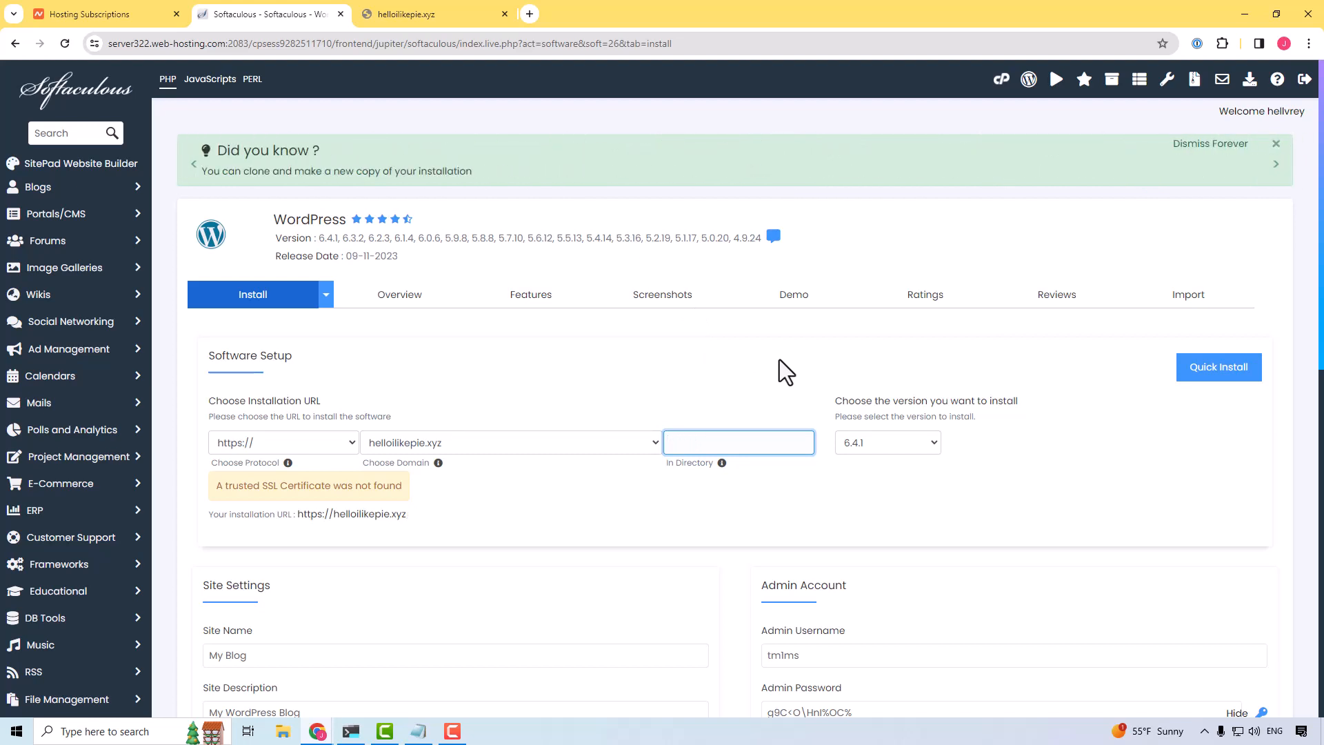
text(blog)
key(BackSpace)
key(BackSpace)
key(BackSpace)
key(BackSpace)
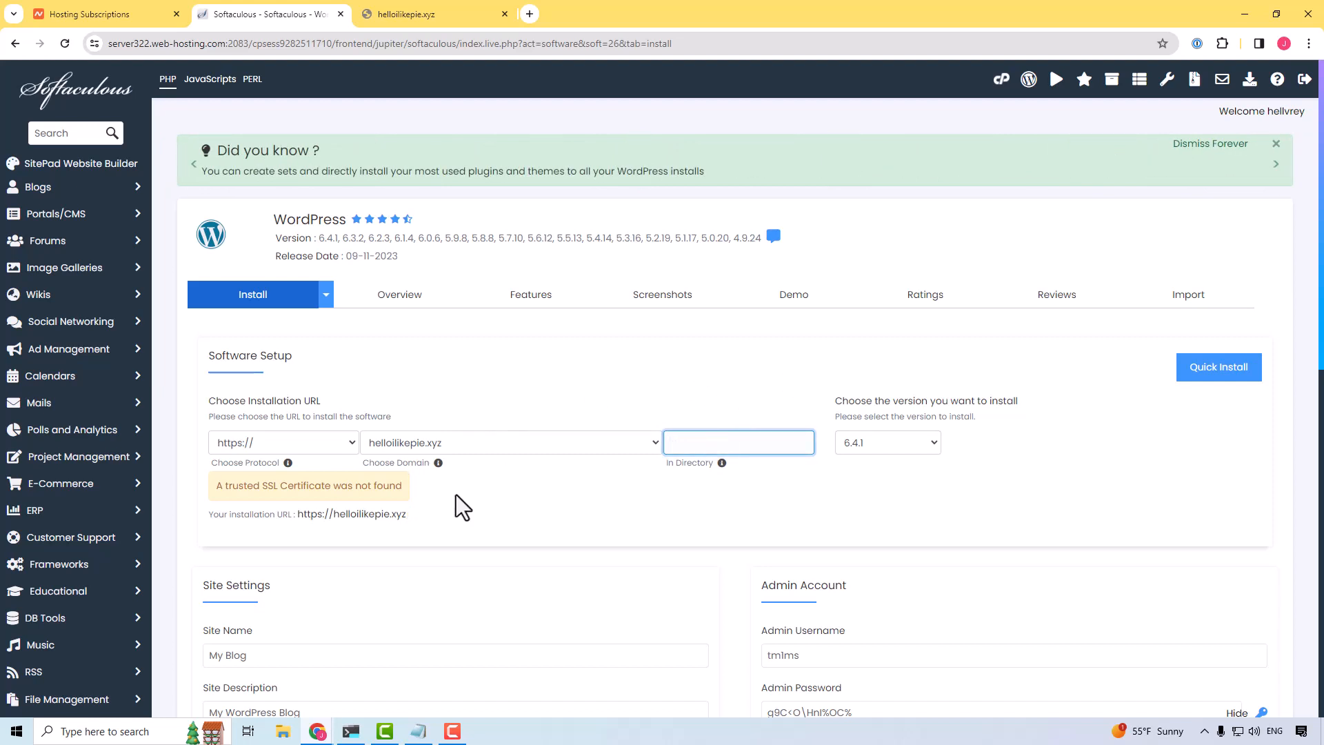
Step: Examine the SSL certificate notice, the admin username, and the site name and description fields of the installation form
drag(262, 486, 412, 486)
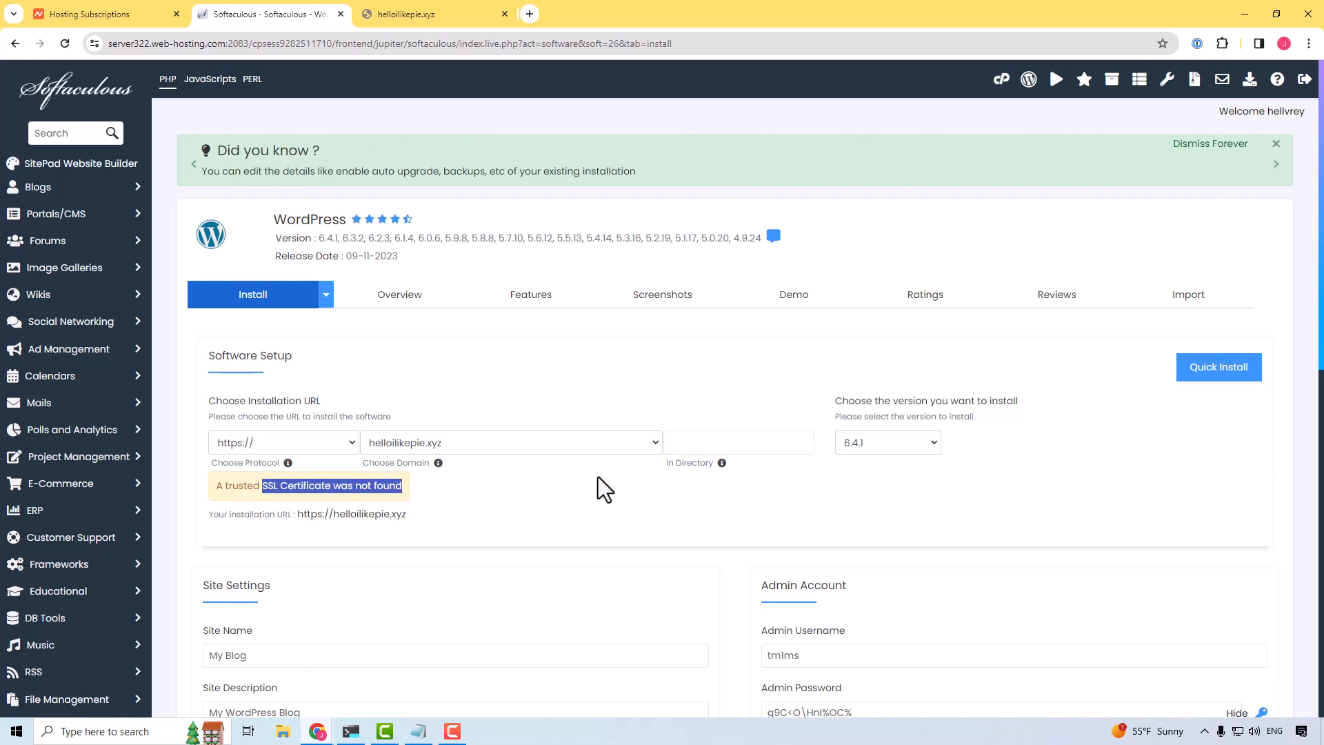
click(610, 491)
scroll(618, 482, down, 2)
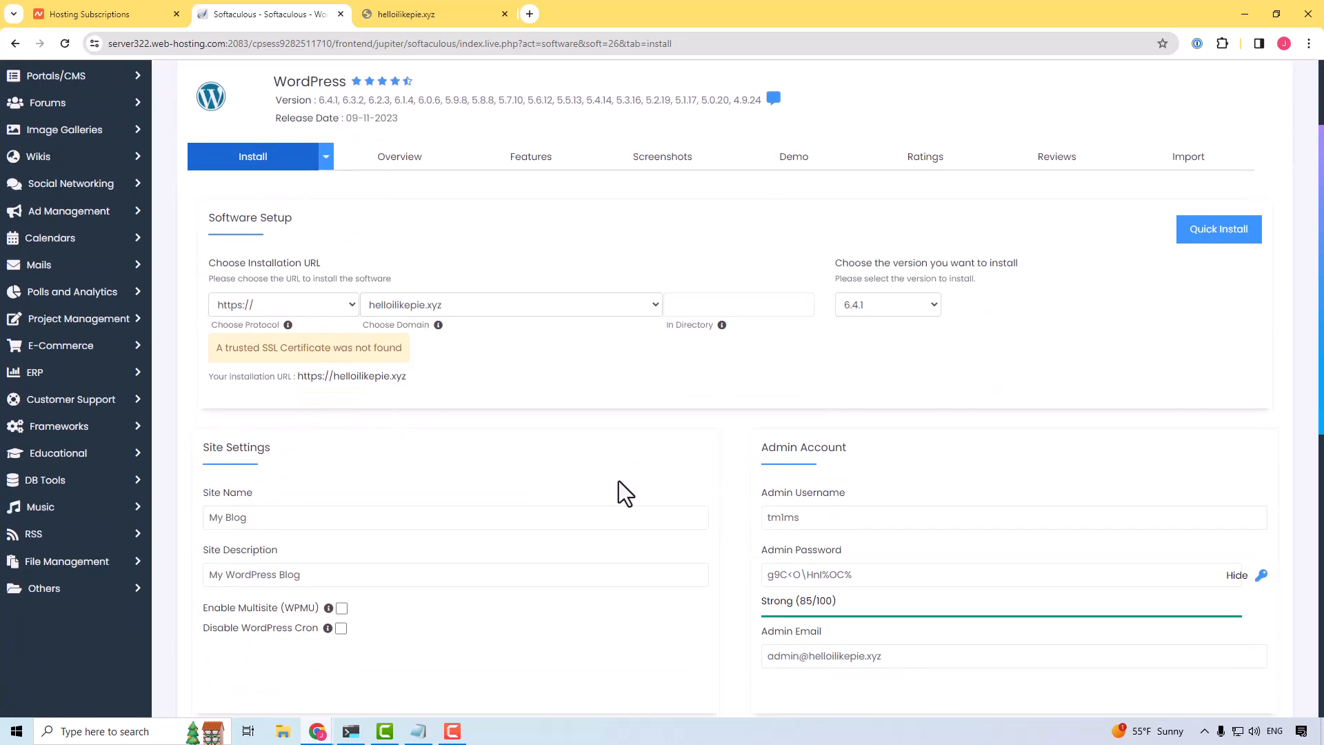
scroll(619, 481, down, 2)
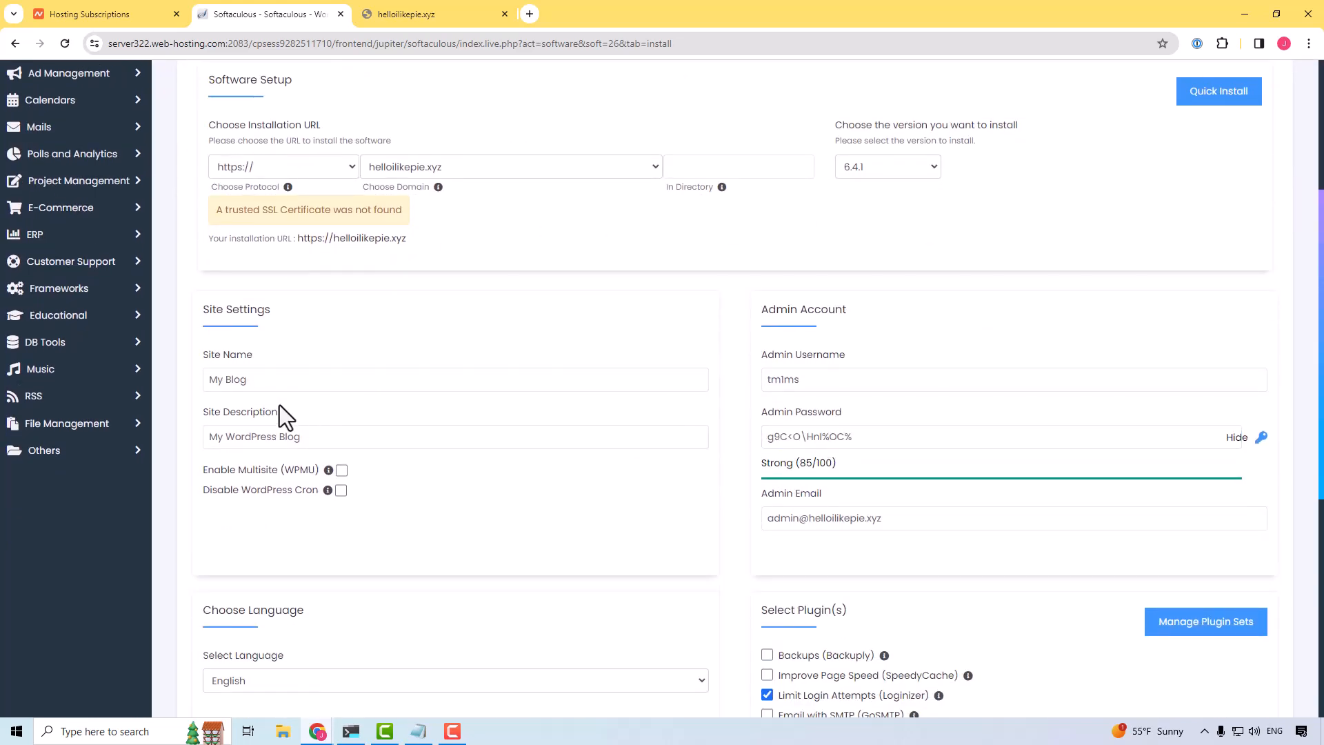
click(283, 382)
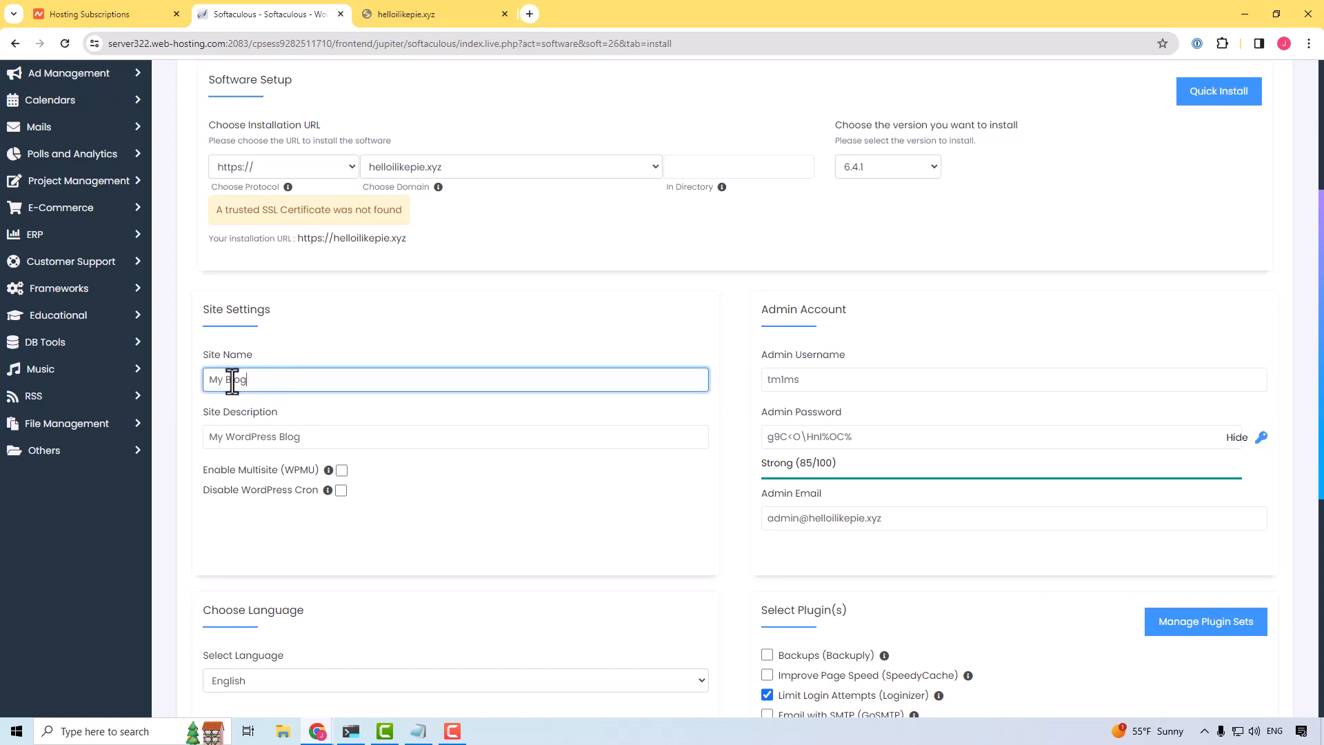
click(839, 384)
click(394, 384)
click(345, 436)
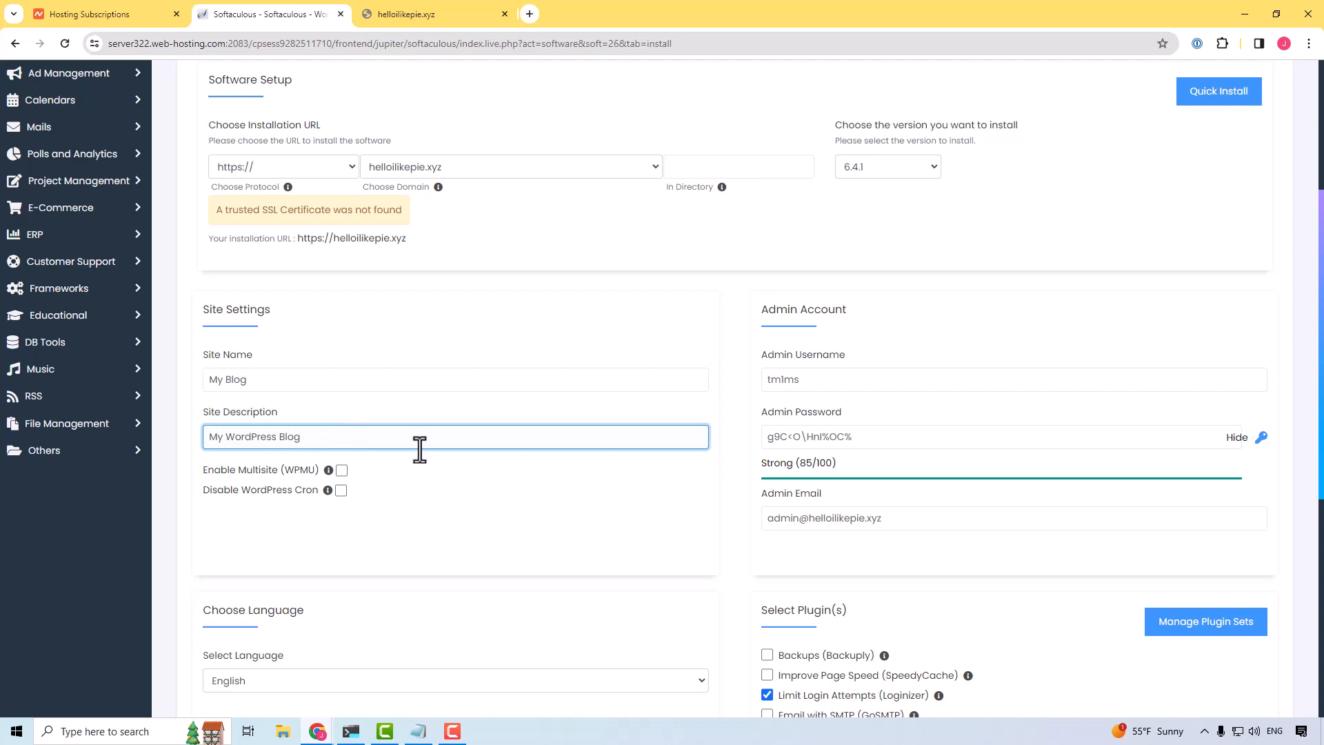
Step: Replace the admin username with the administrator's first name and select the generated admin password to save it outside the form
double_click(807, 384)
text(john)
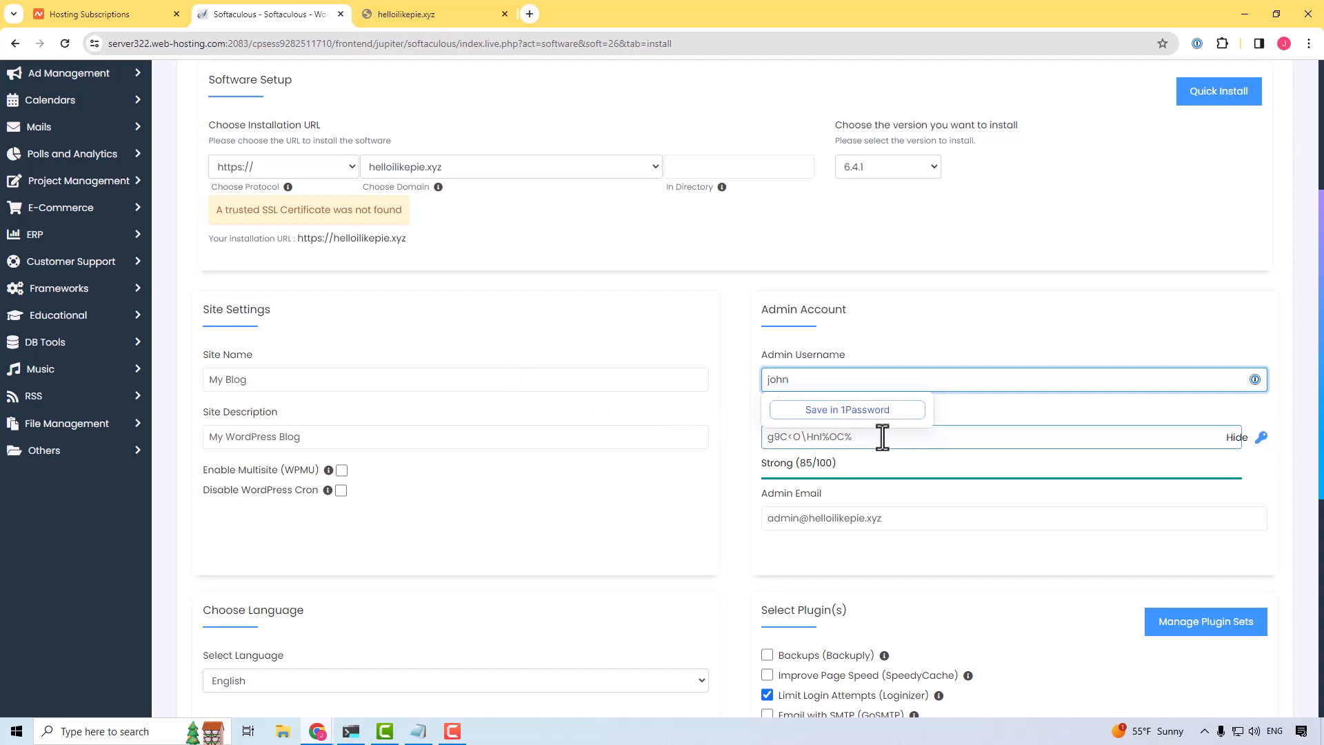
drag(881, 437, 766, 436)
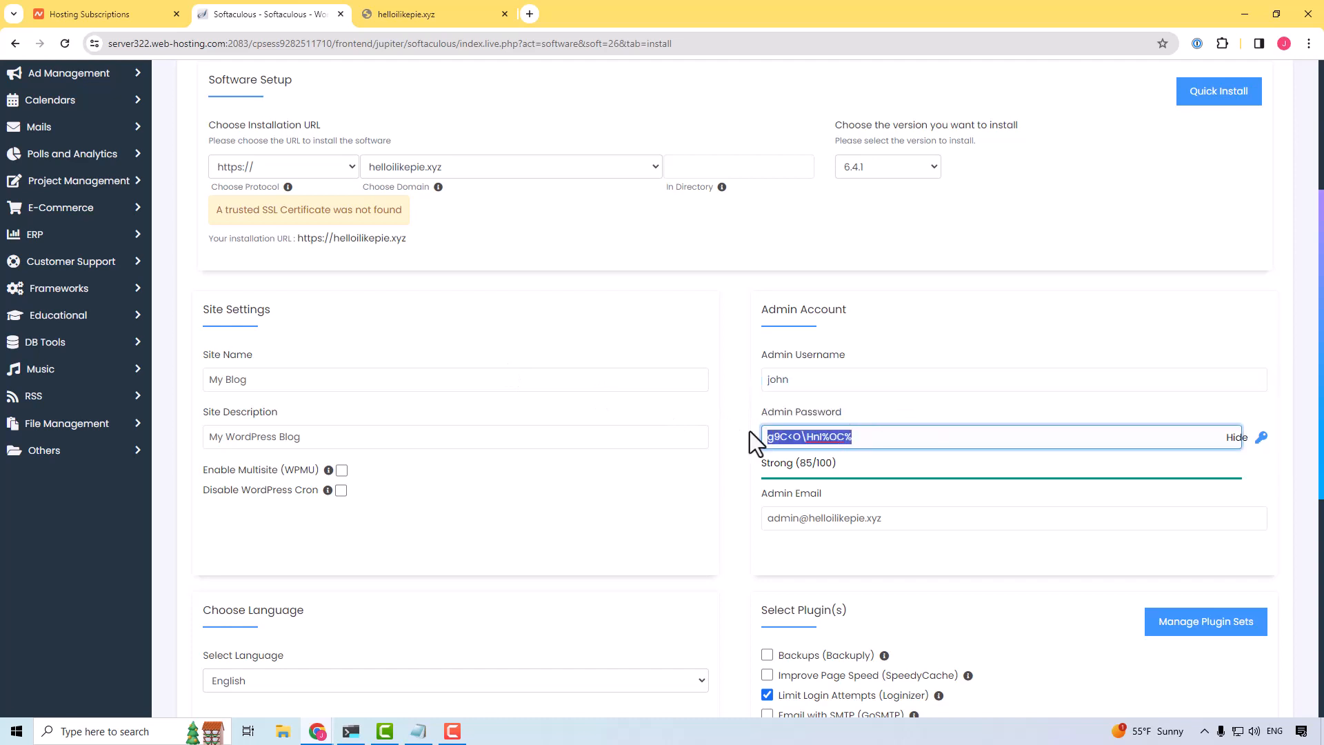
key(alt+Tab)
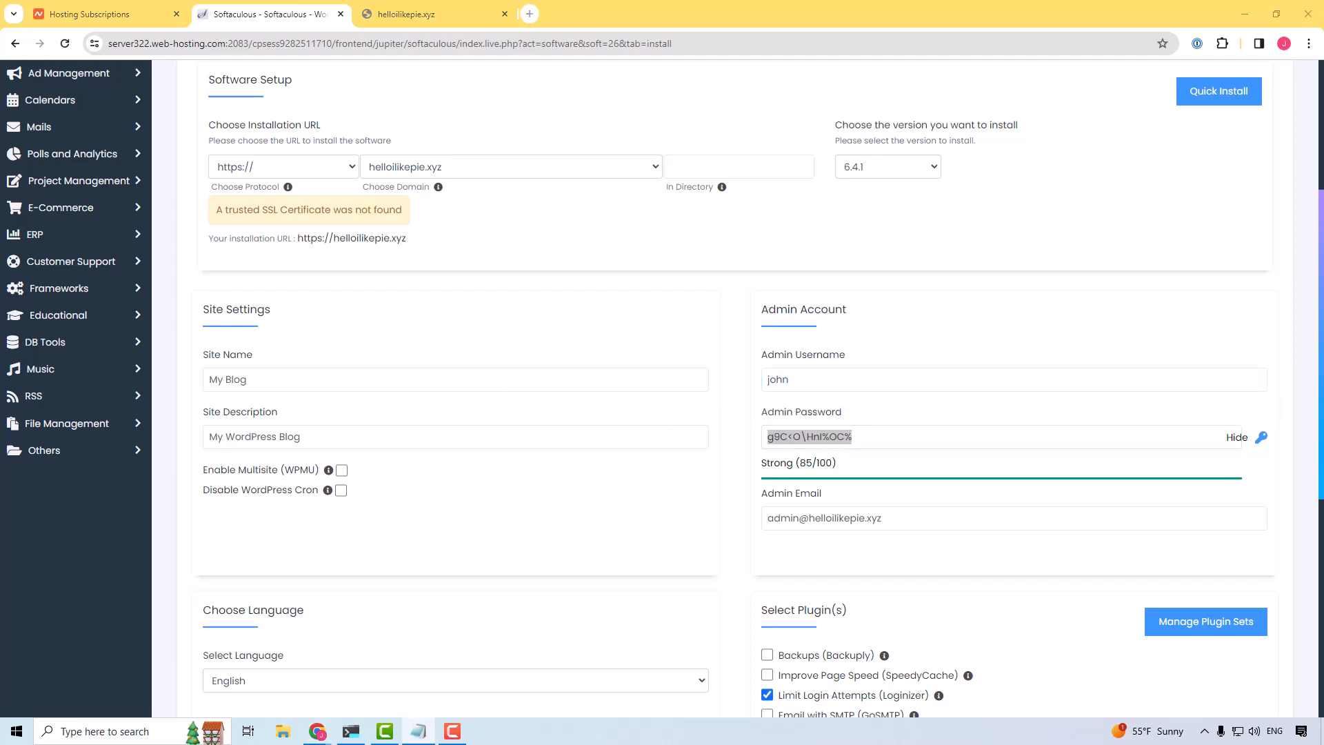
Step: Check the admin email address in the Admin Account section of the installation form
scroll(878, 345, down, 3)
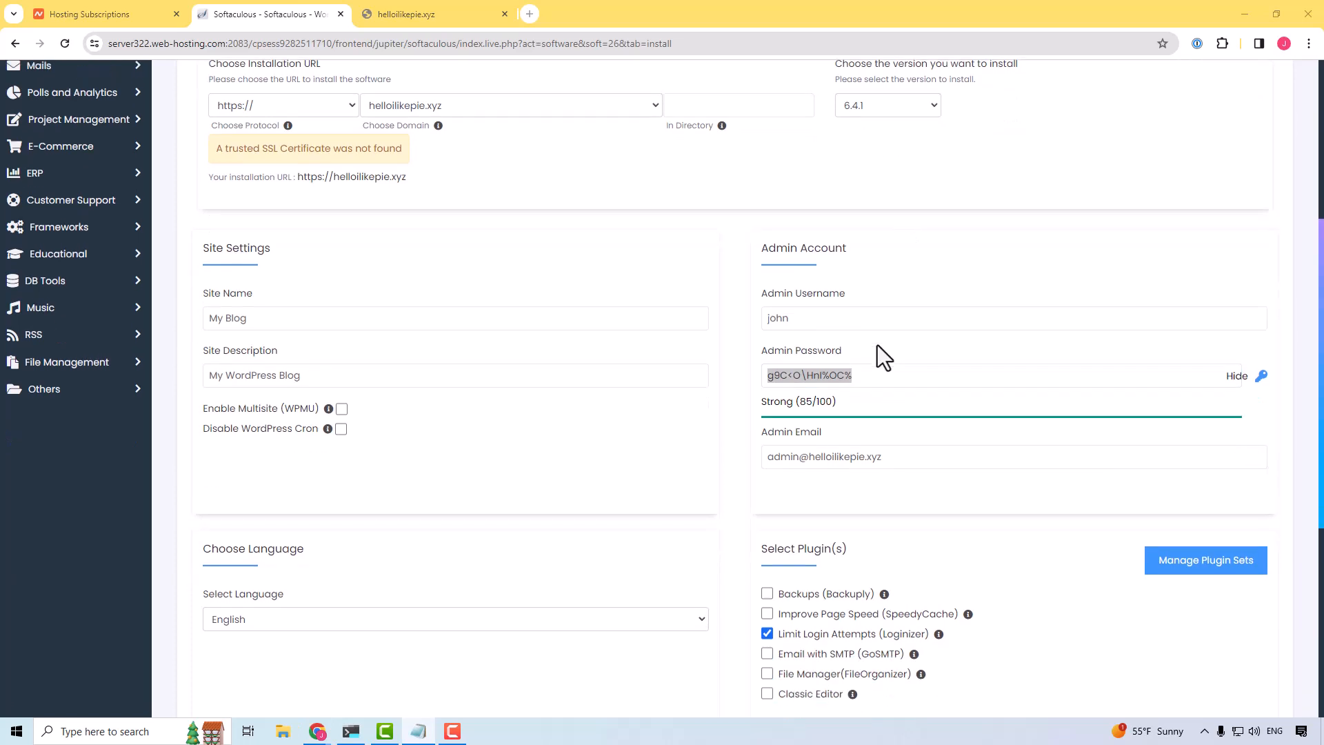
click(893, 312)
drag(893, 311, 759, 314)
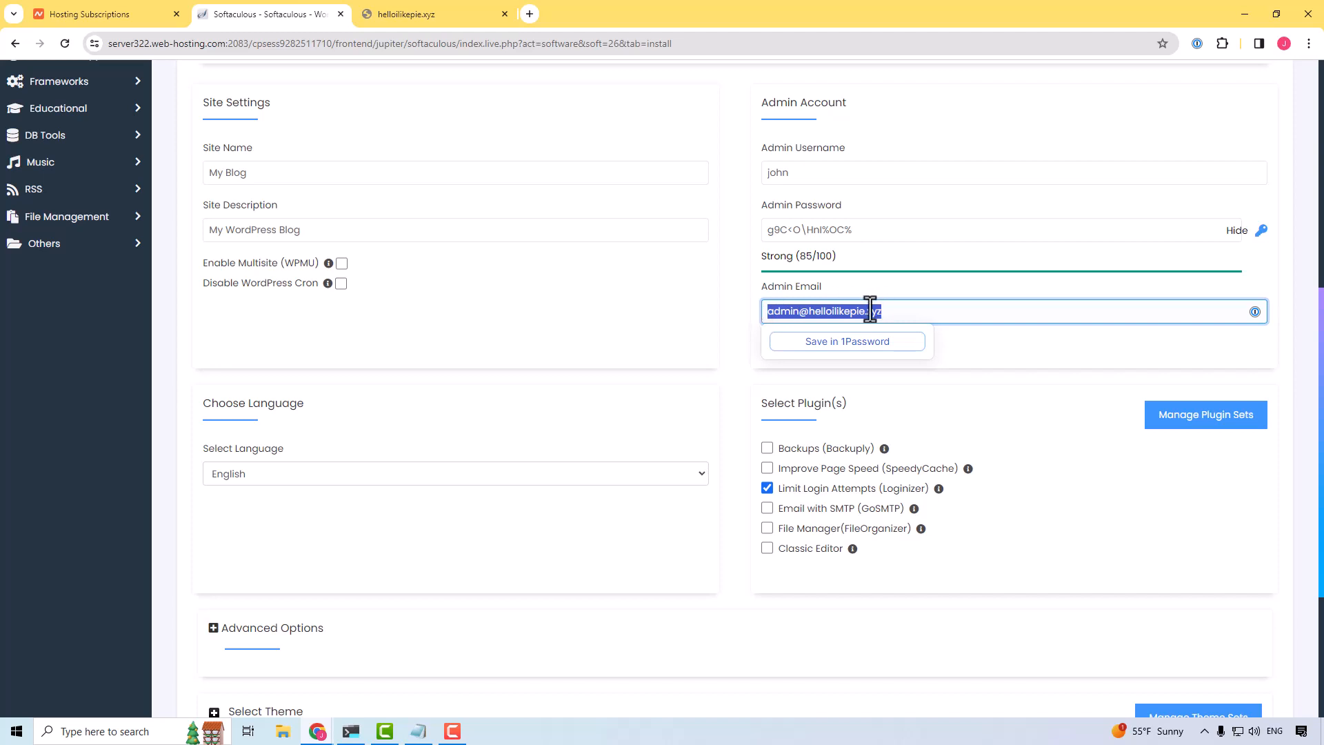
click(916, 320)
click(1036, 341)
click(856, 315)
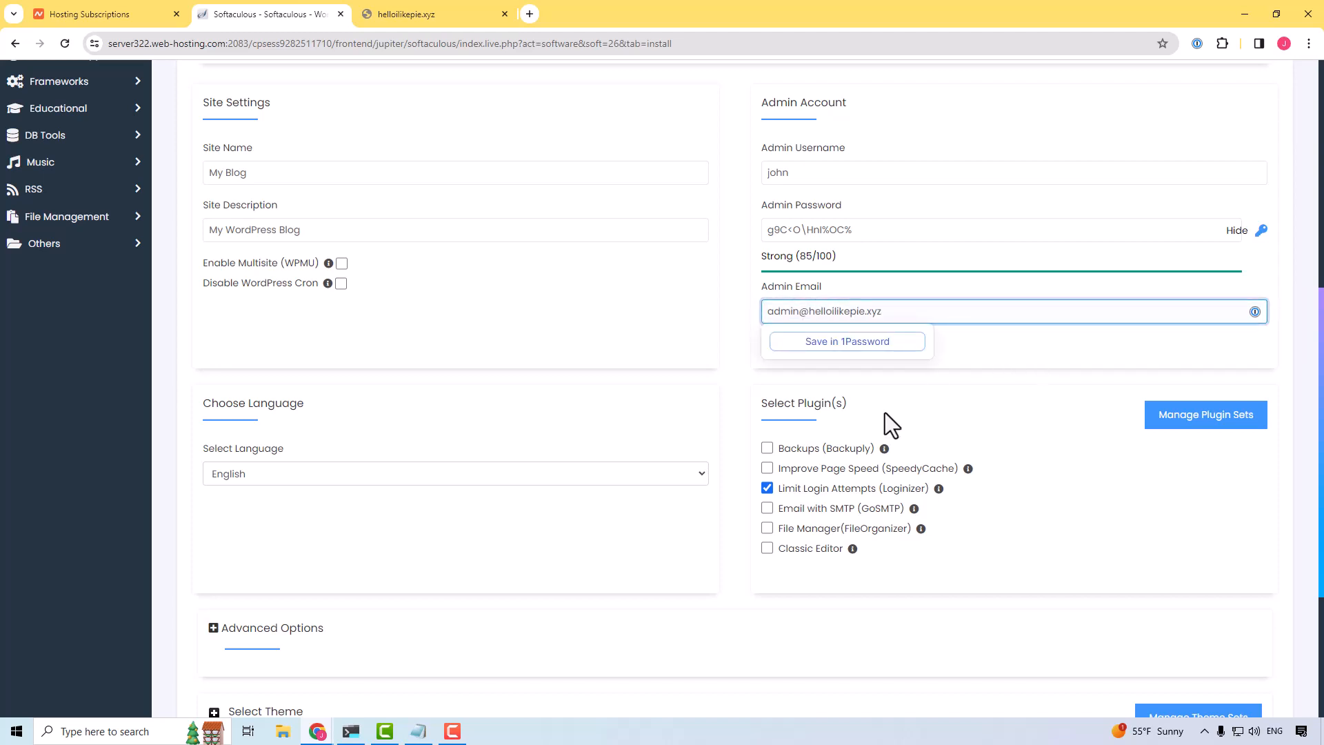
click(995, 391)
Step: Deselect the Limit Login Attempts (Loginizer) plugin in the plugin selection of the installation form
scroll(986, 397, down, 1)
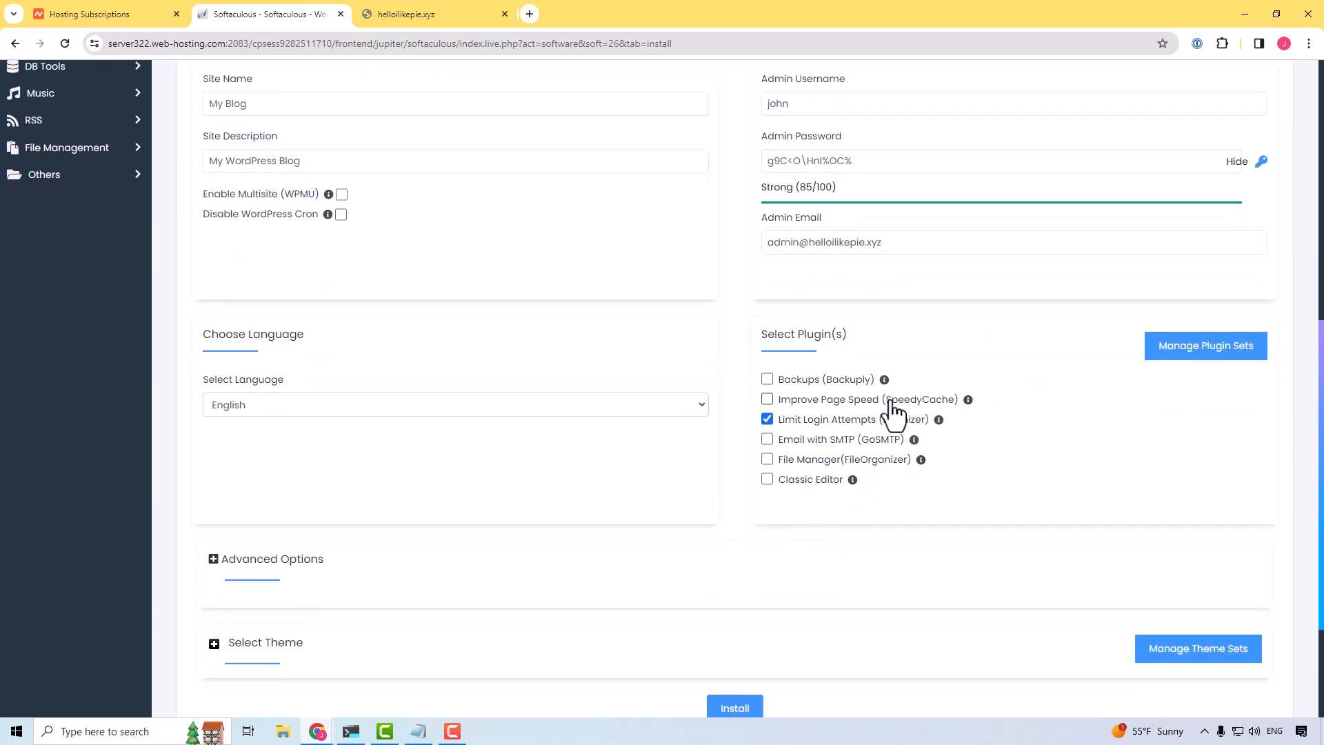
click(767, 420)
scroll(428, 363, down, 1)
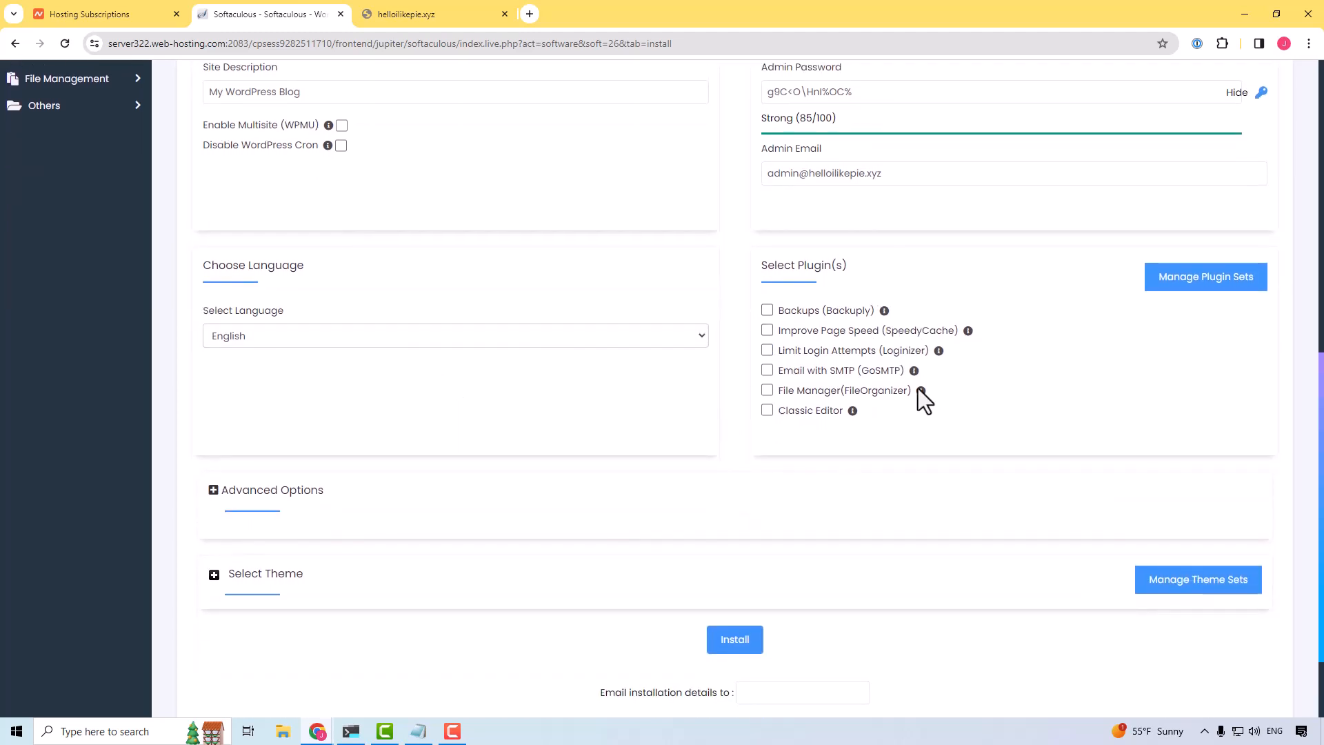
click(768, 350)
scroll(561, 321, down, 1)
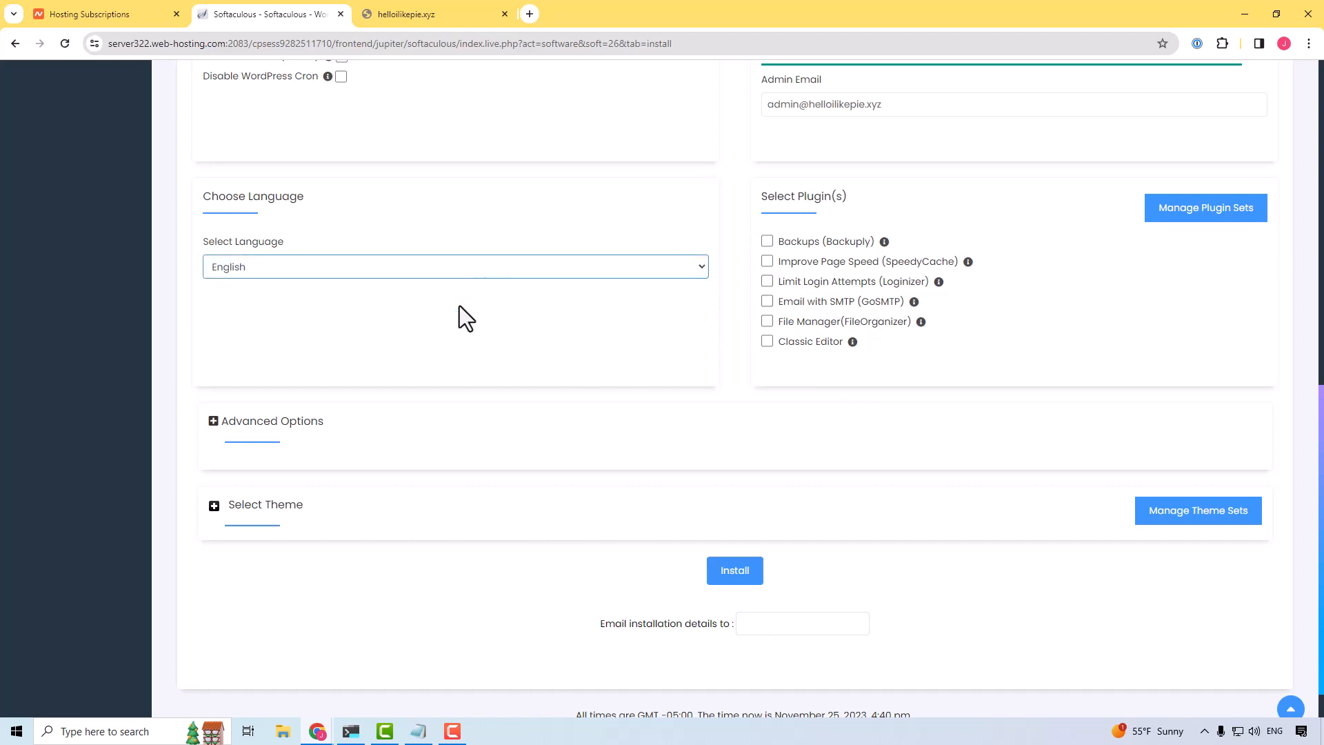
Step: Look through the Advanced Options and Select Theme sections of the installation form and collapse both again
scroll(455, 303, down, 1)
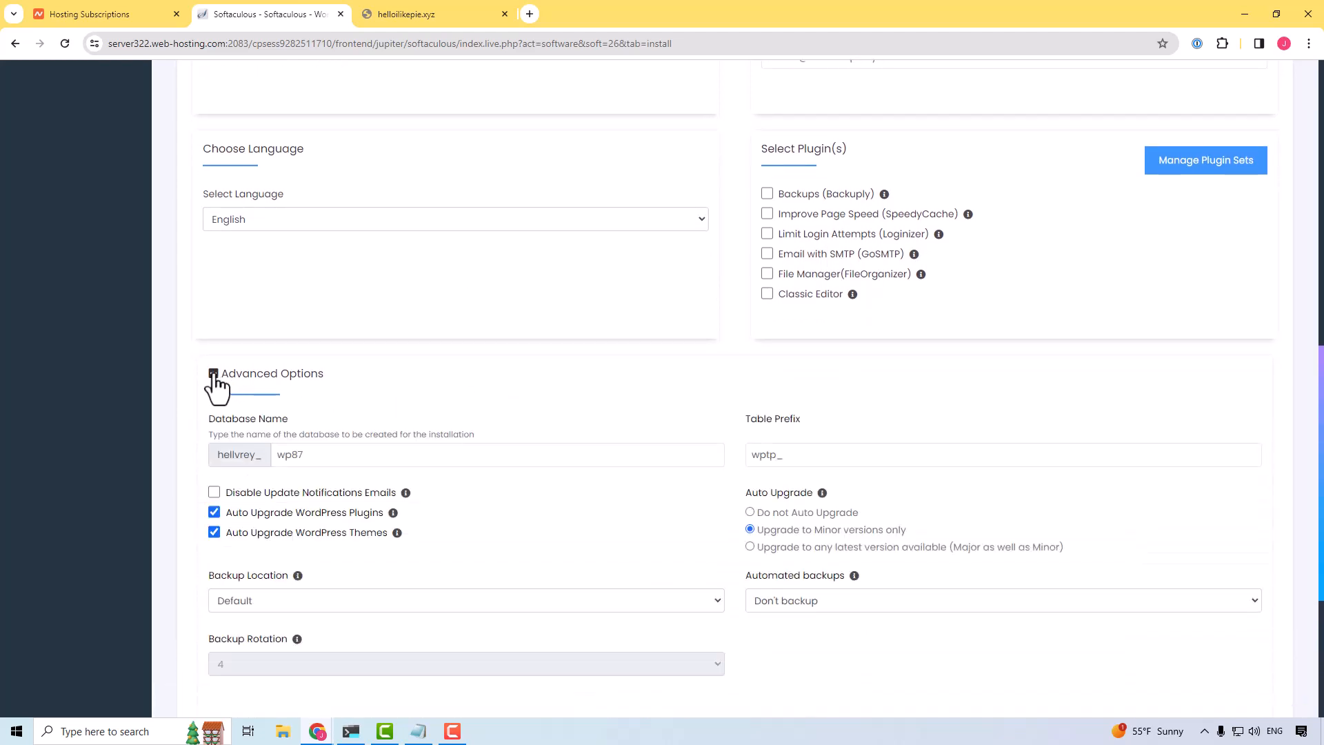
scroll(213, 379, down, 2)
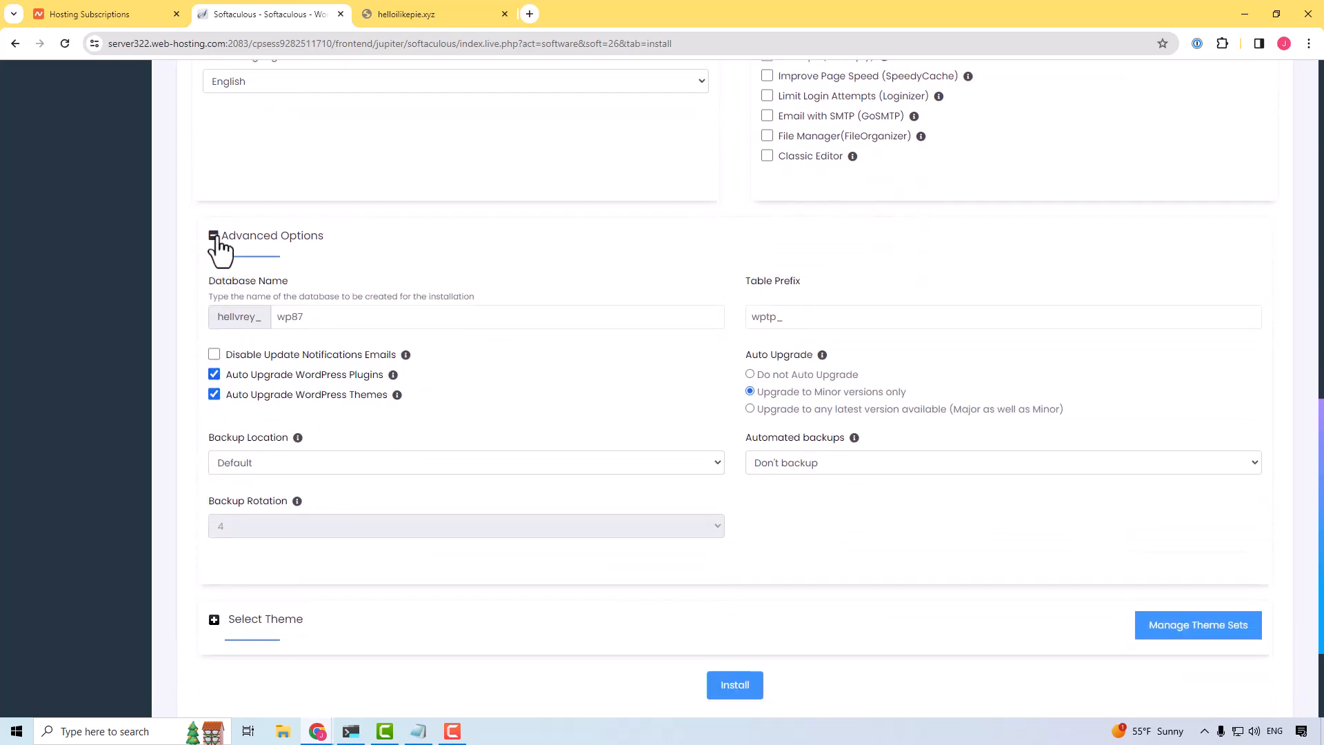
click(215, 235)
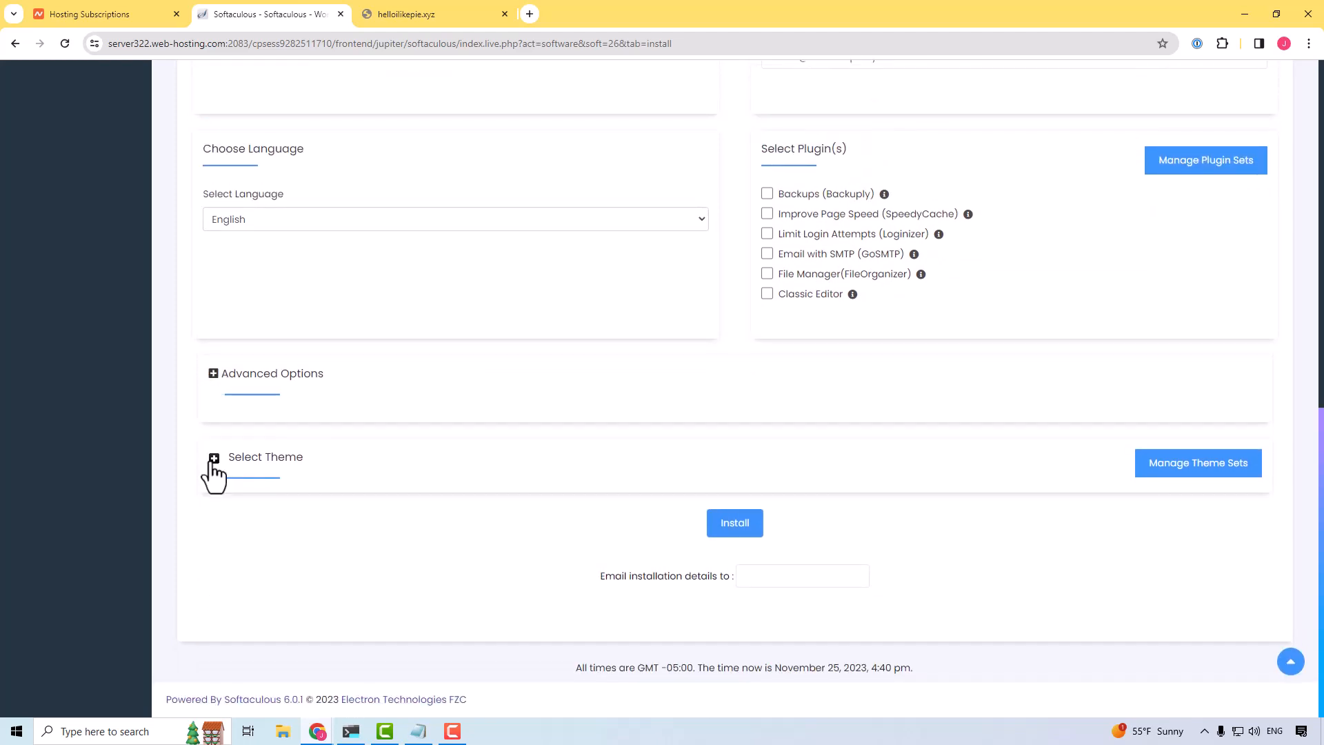
click(214, 459)
scroll(212, 474, down, 2)
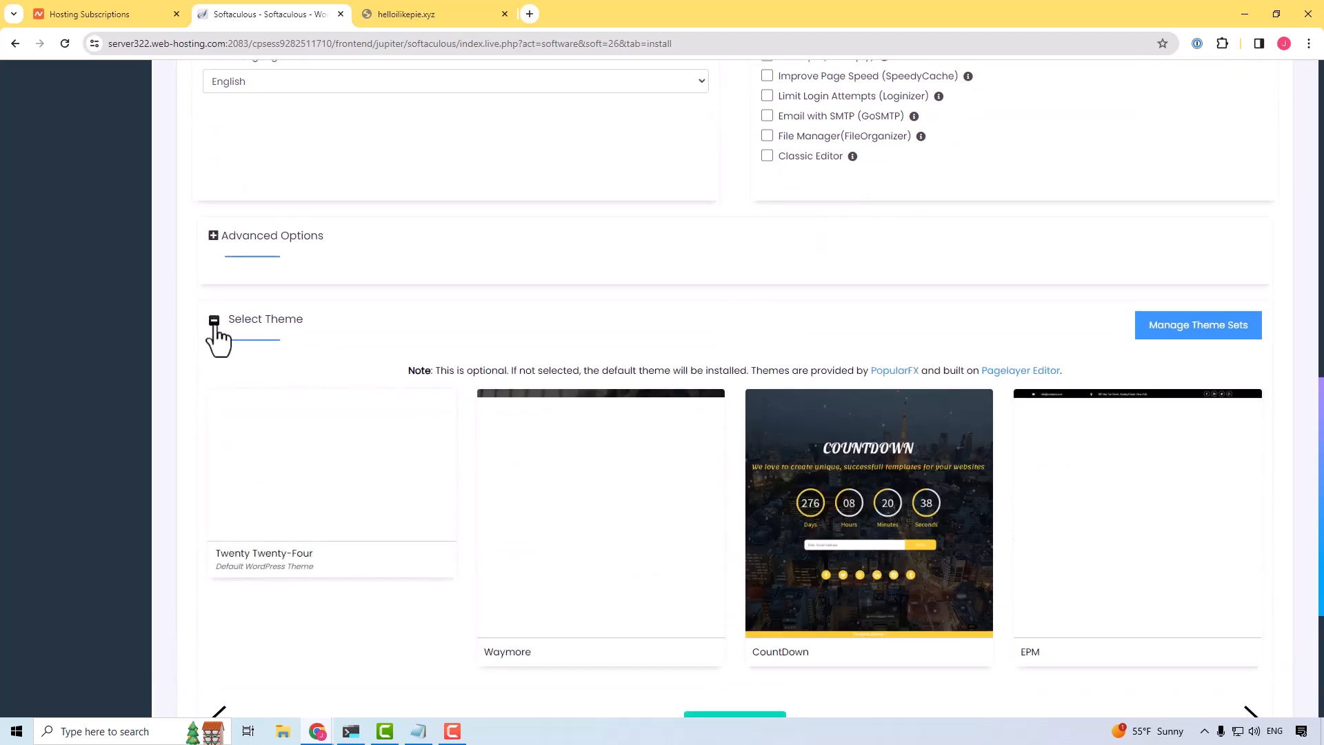
click(214, 324)
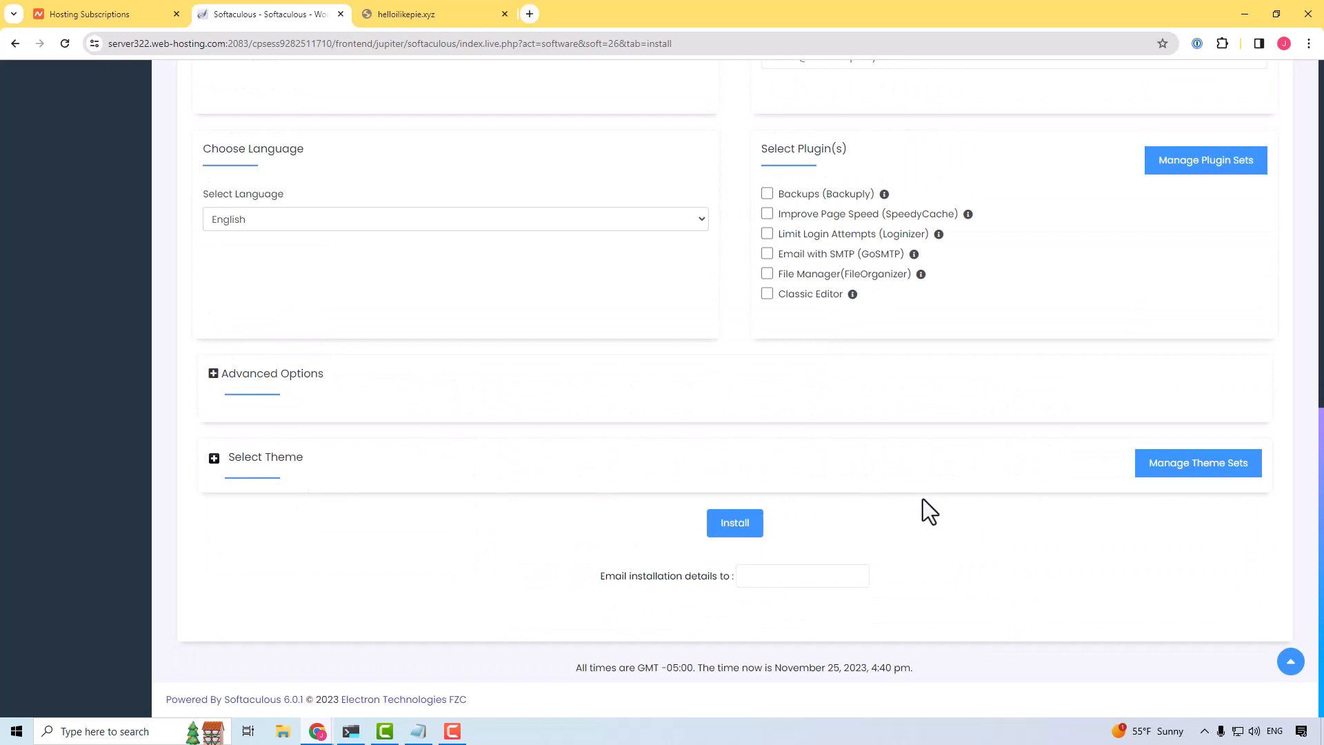
Step: Install WordPress with the chosen settings and reload the helloilikepie.xyz page to check the site
click(745, 527)
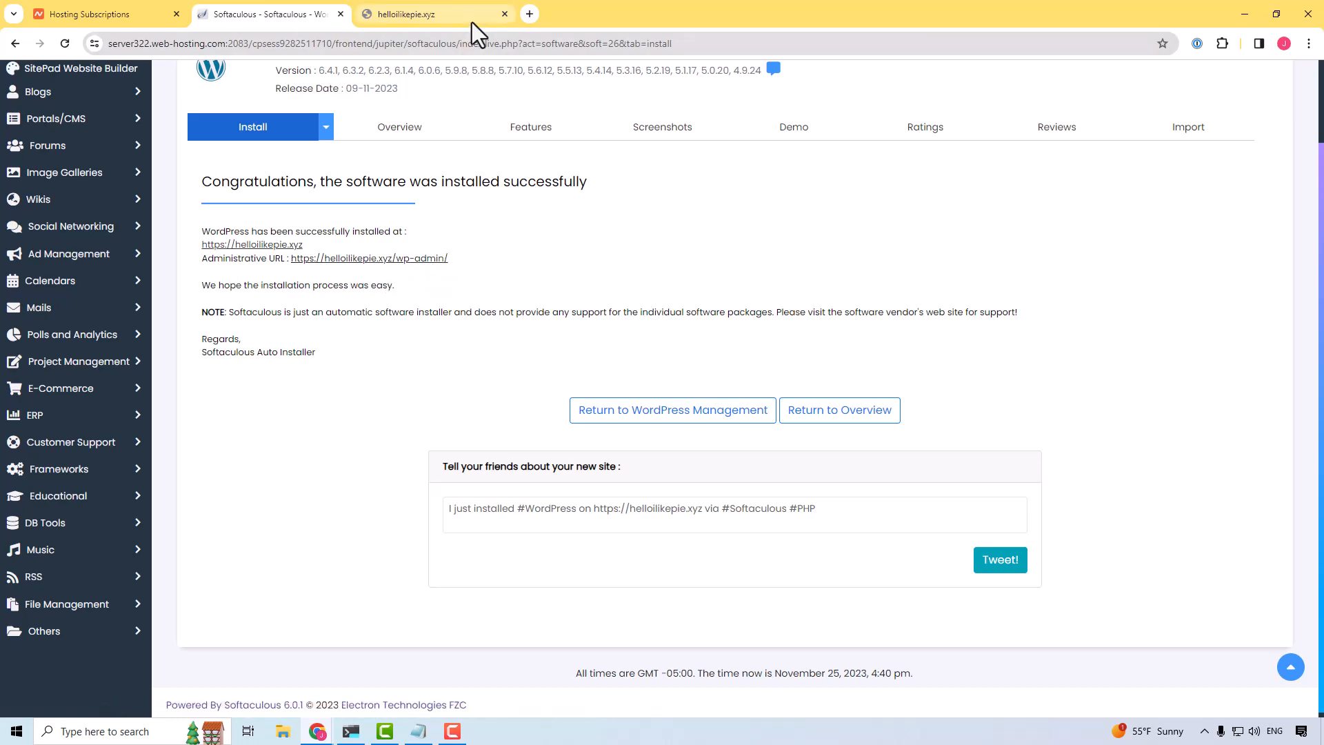
scroll(611, 355, down, 1)
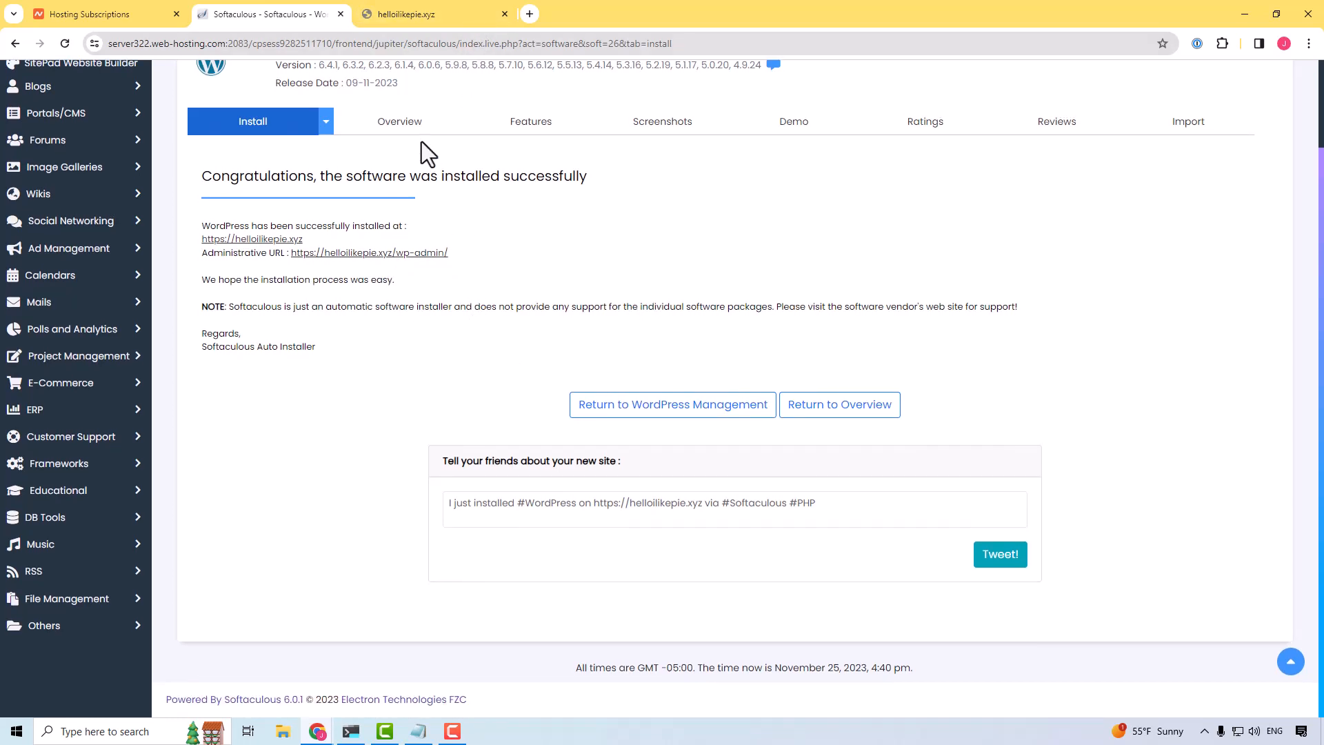
click(437, 13)
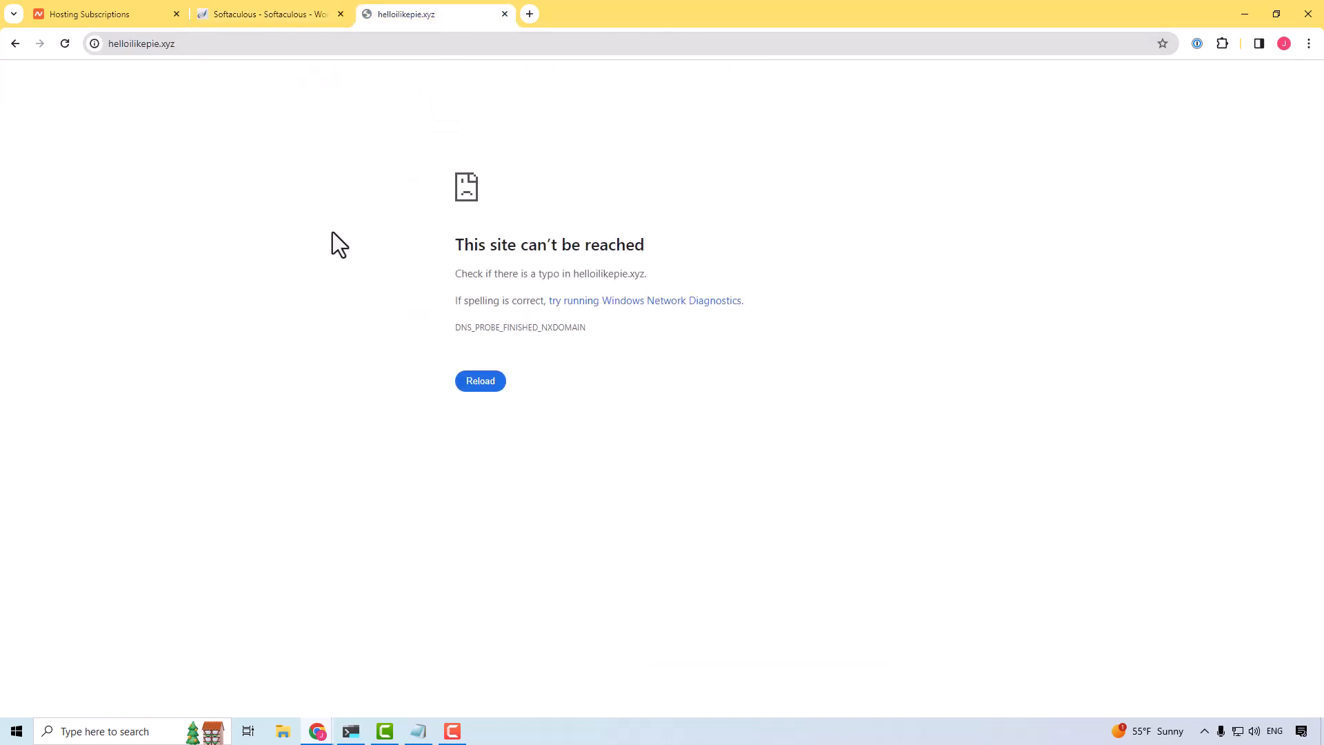
key(F5)
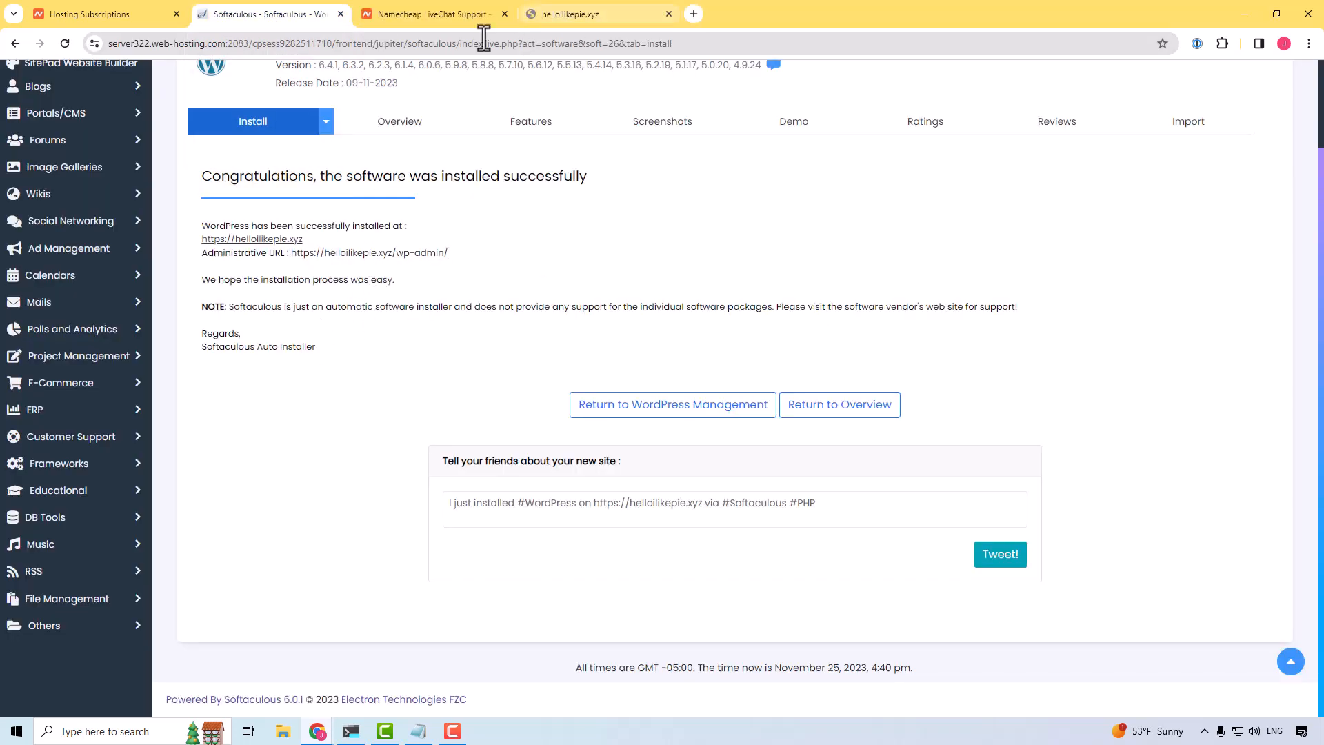
Step: Read the Namecheap live chat conversation about why the helloilikepie.xyz domain is not working, including the support agents' replies
click(411, 16)
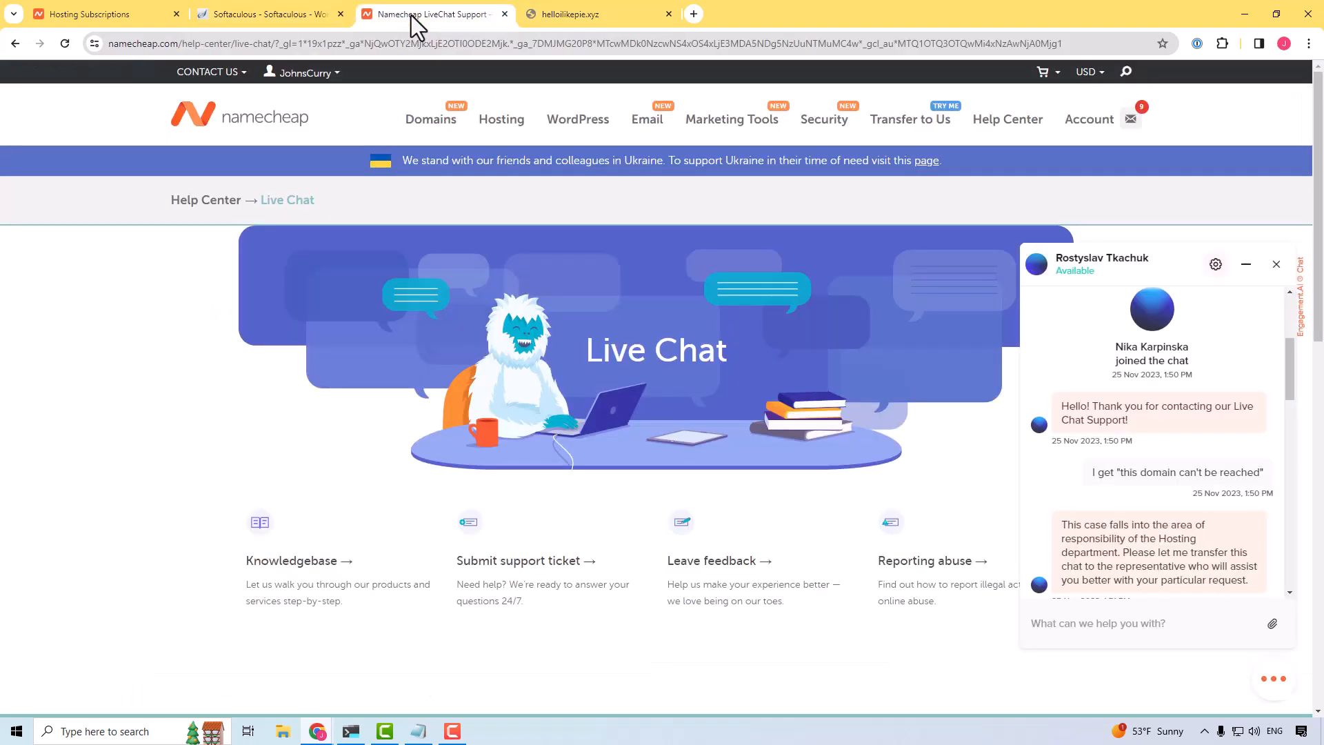
scroll(1170, 424, up, 3)
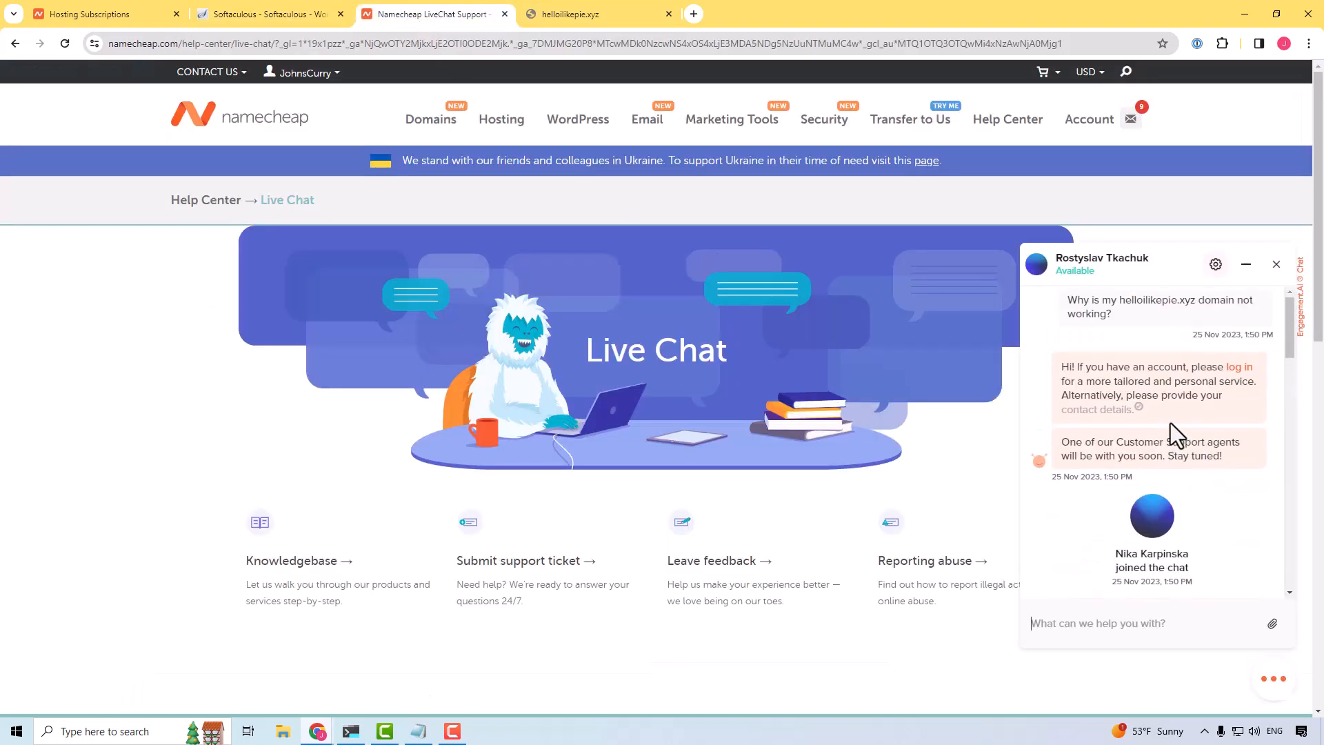
scroll(1170, 424, down, 4)
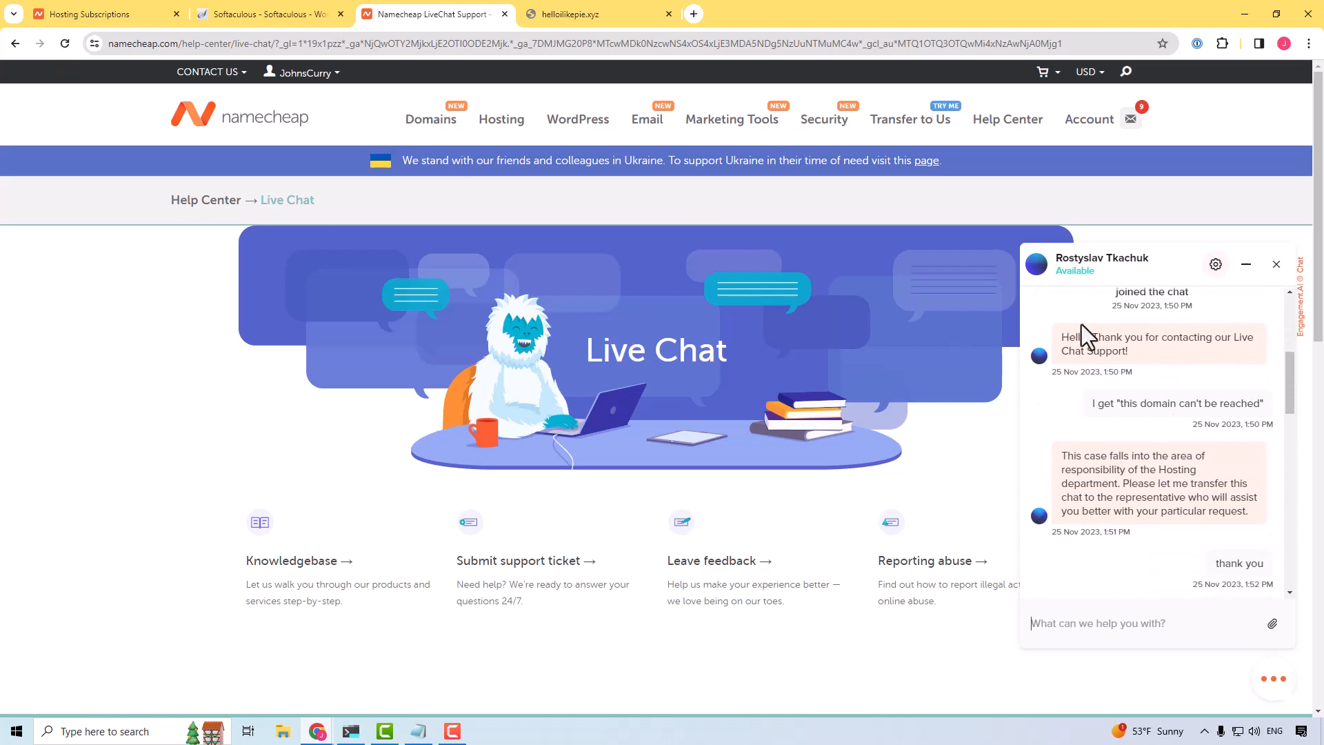
scroll(1141, 407, down, 4)
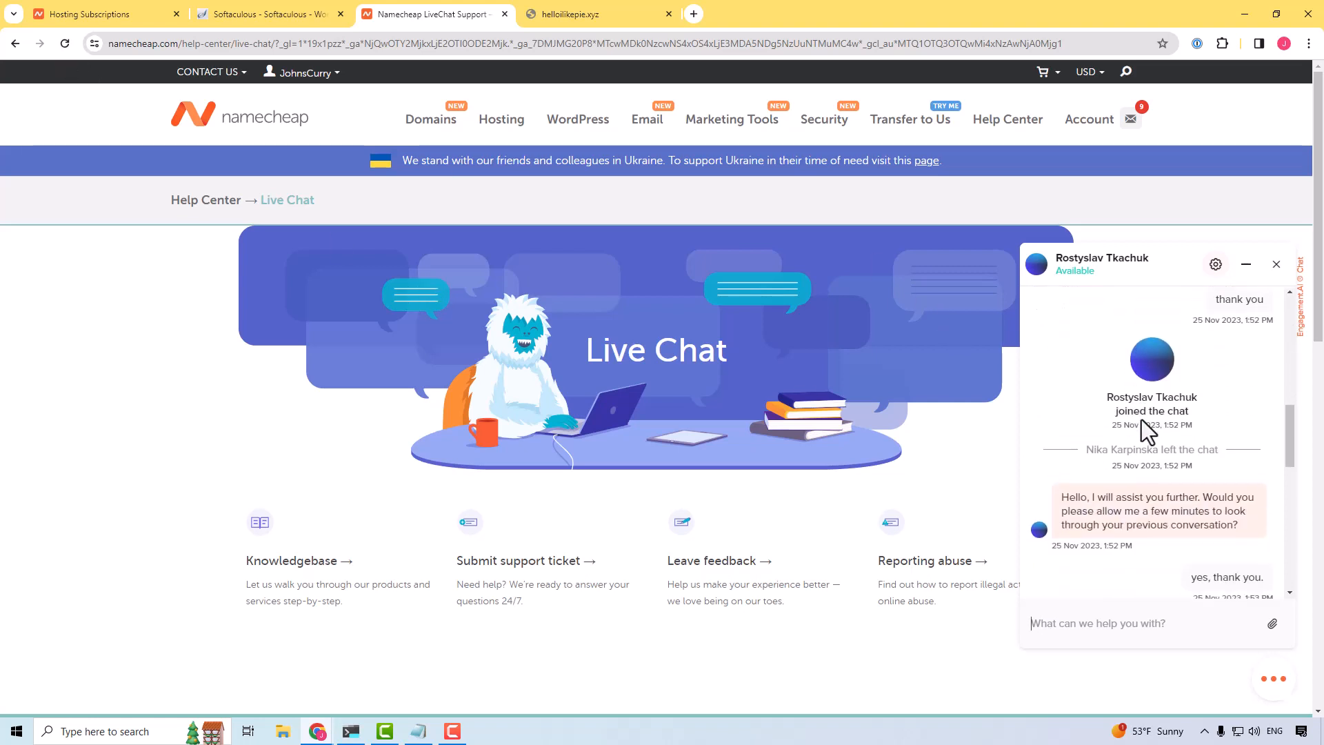
scroll(1141, 424, down, 2)
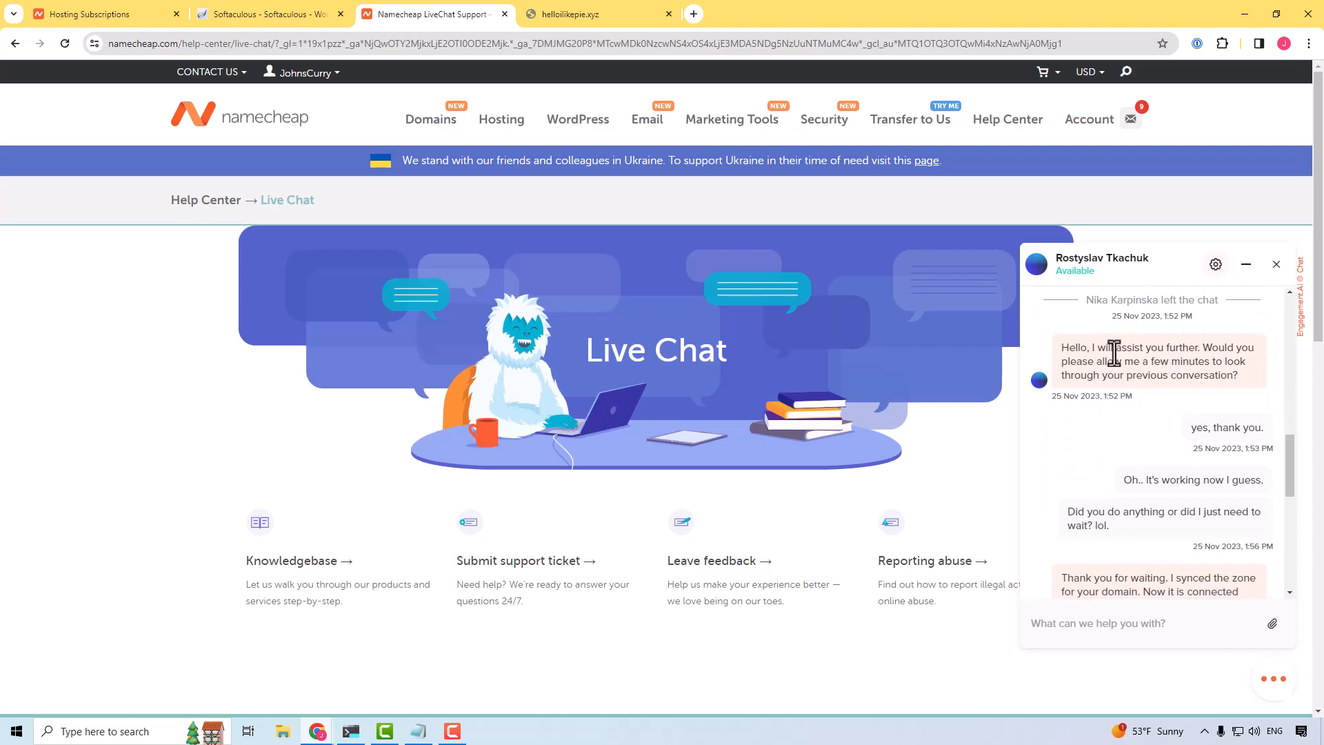
scroll(1112, 354, down, 2)
scroll(1111, 354, up, 1)
scroll(1114, 400, up, 6)
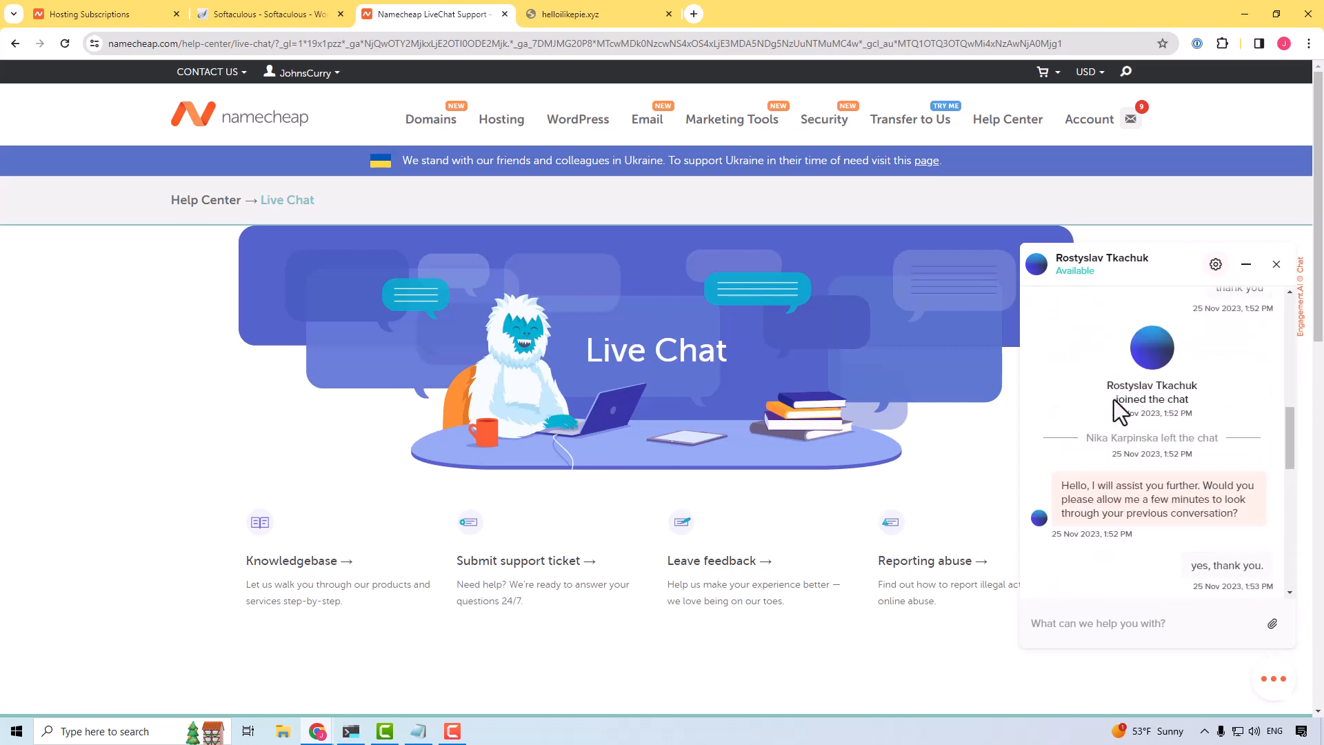
scroll(1115, 399, down, 1)
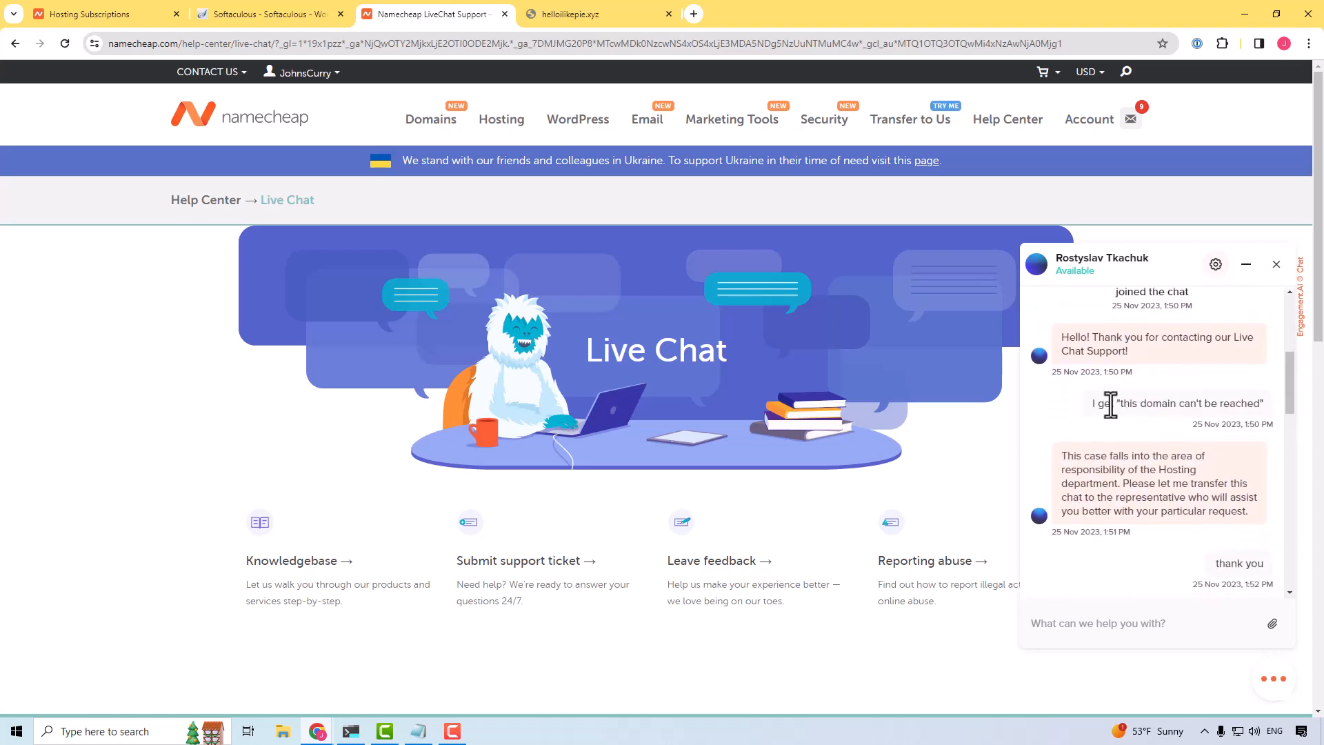
drag(1111, 404, 1239, 411)
scroll(1171, 421, down, 4)
scroll(1171, 420, down, 3)
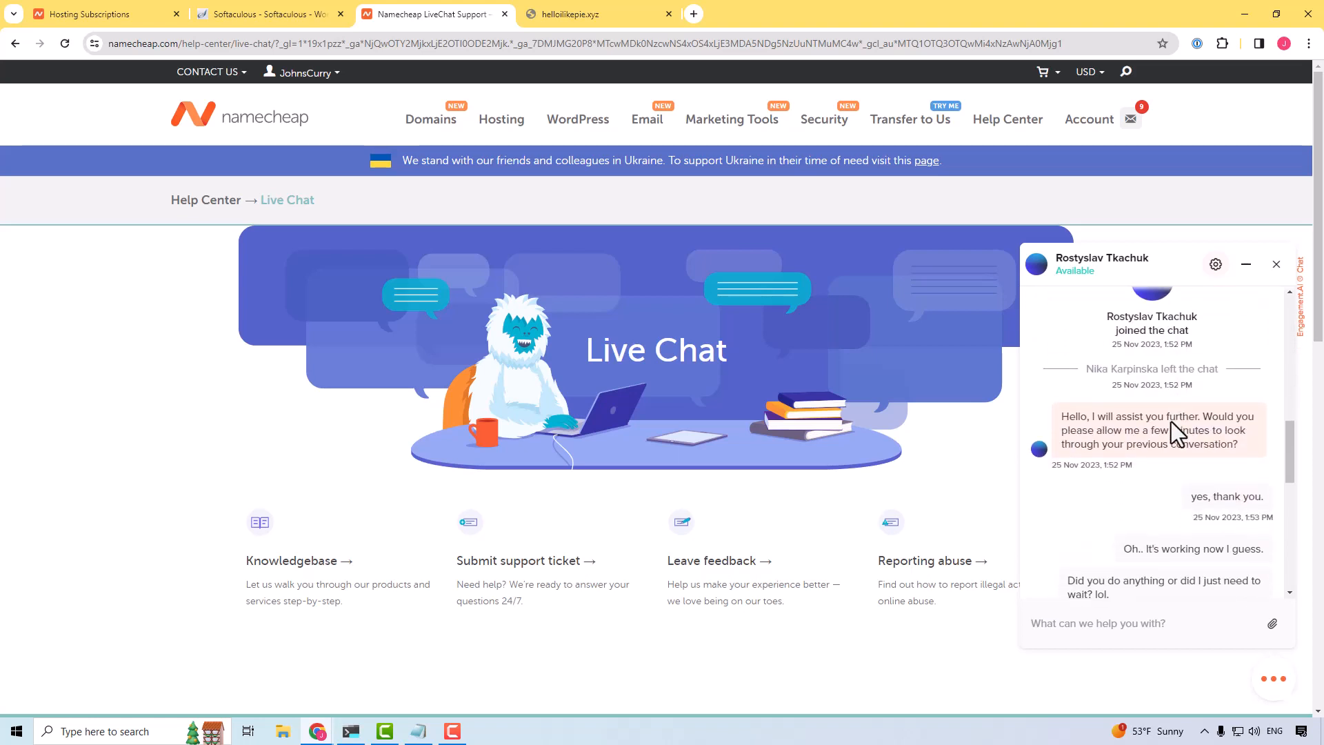
scroll(1171, 420, up, 1)
drag(1141, 364, 1181, 395)
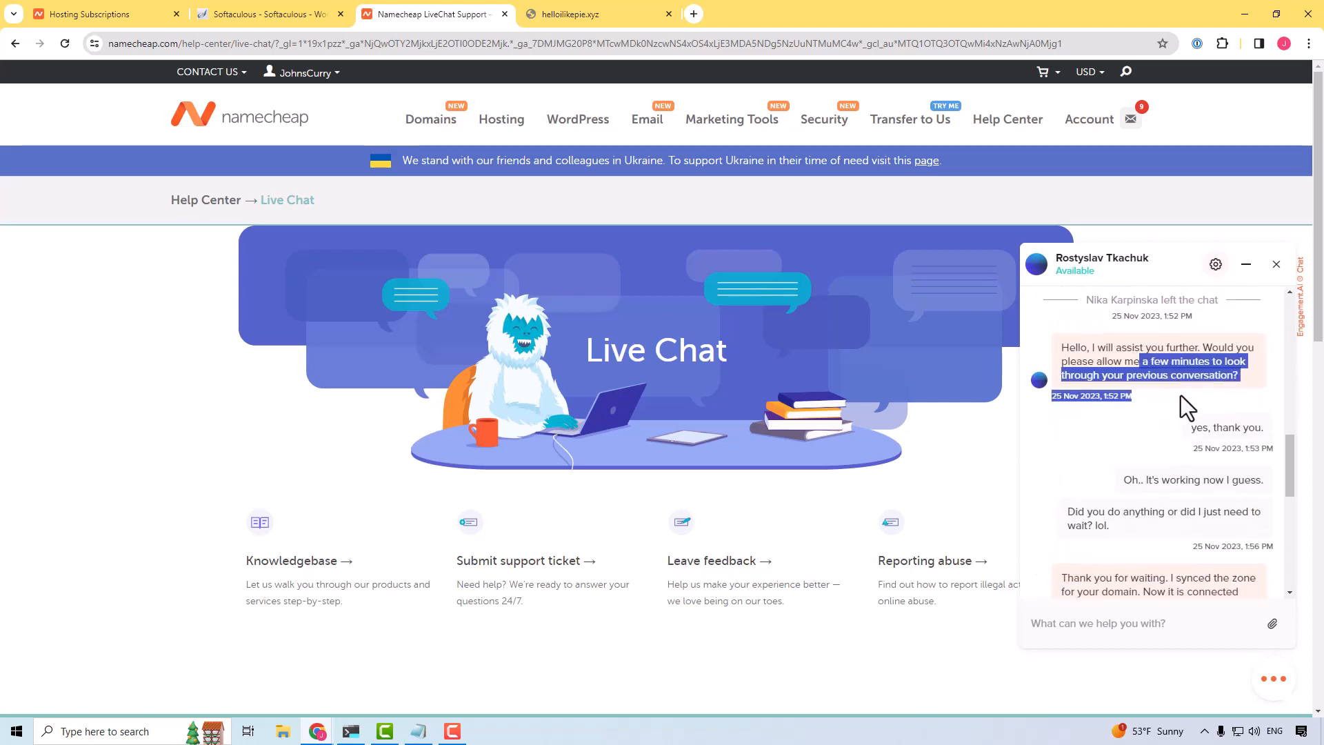
scroll(1181, 396, down, 1)
scroll(1160, 419, down, 1)
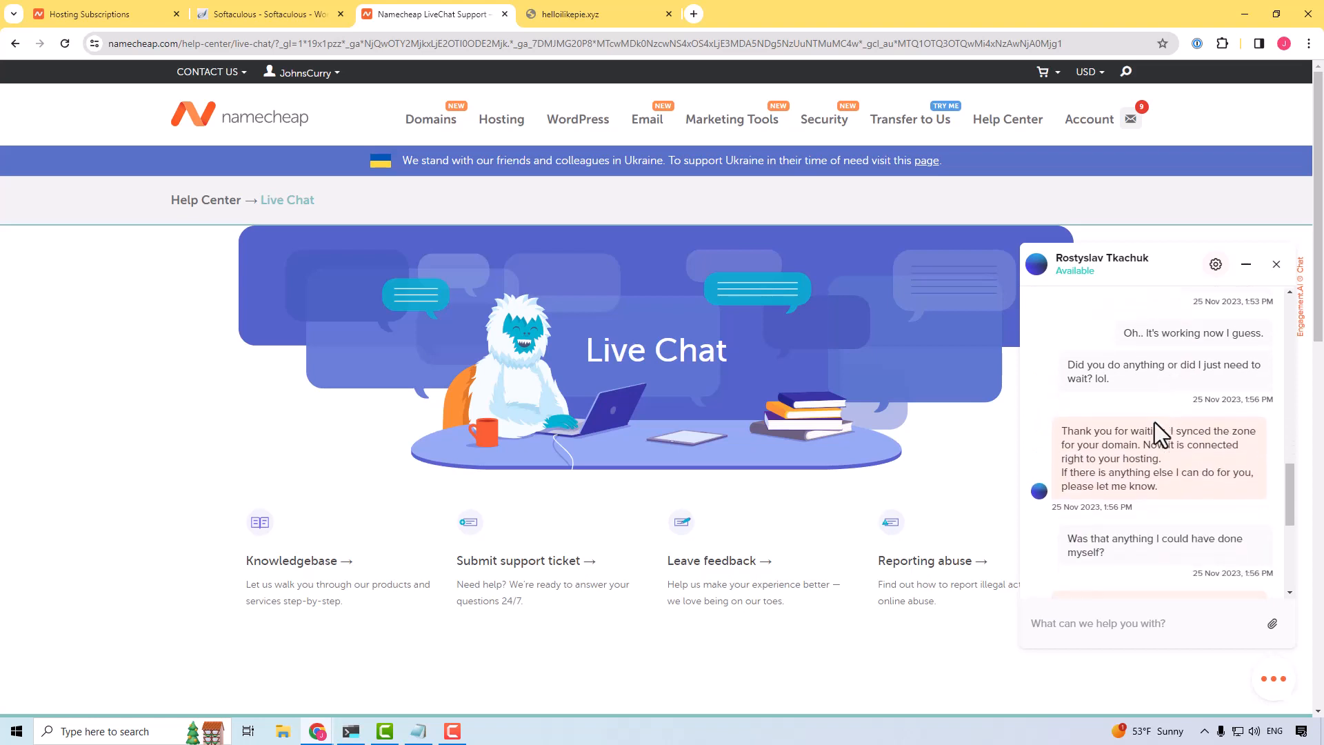
drag(1138, 371, 1219, 402)
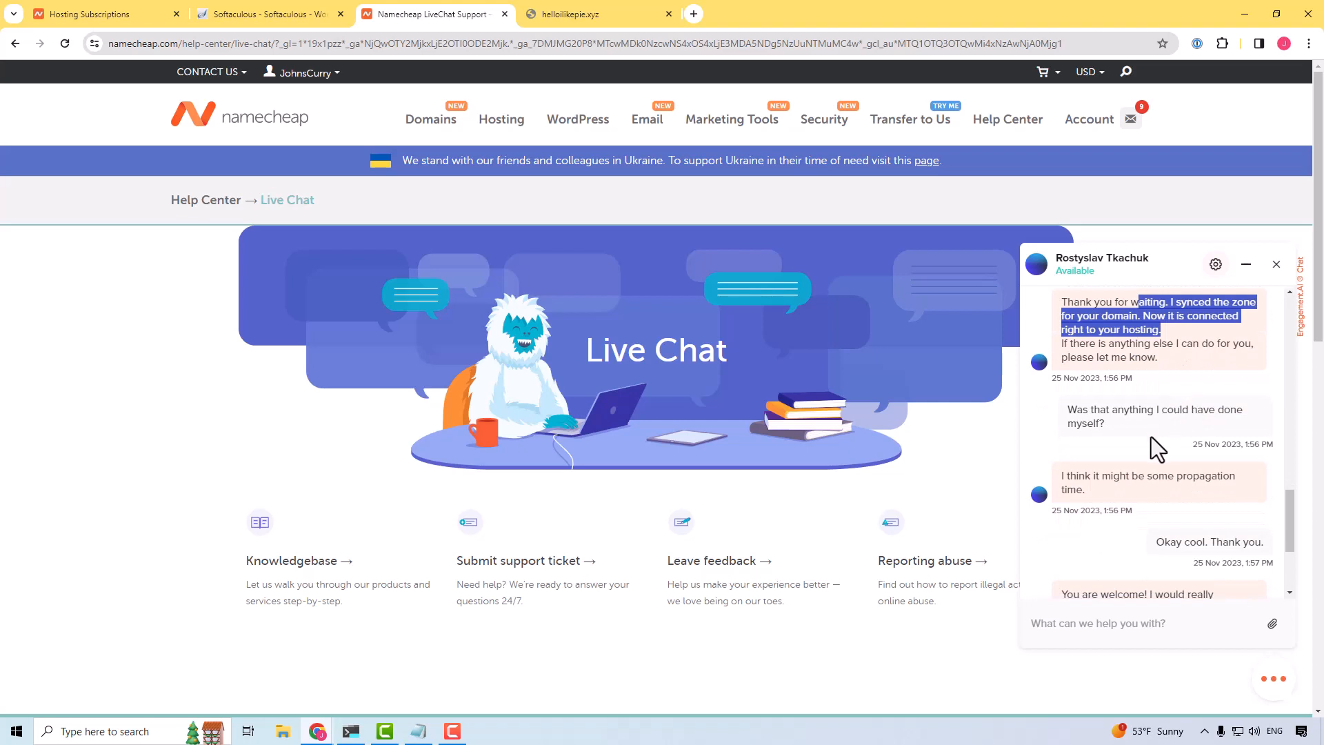
drag(1105, 406, 1201, 422)
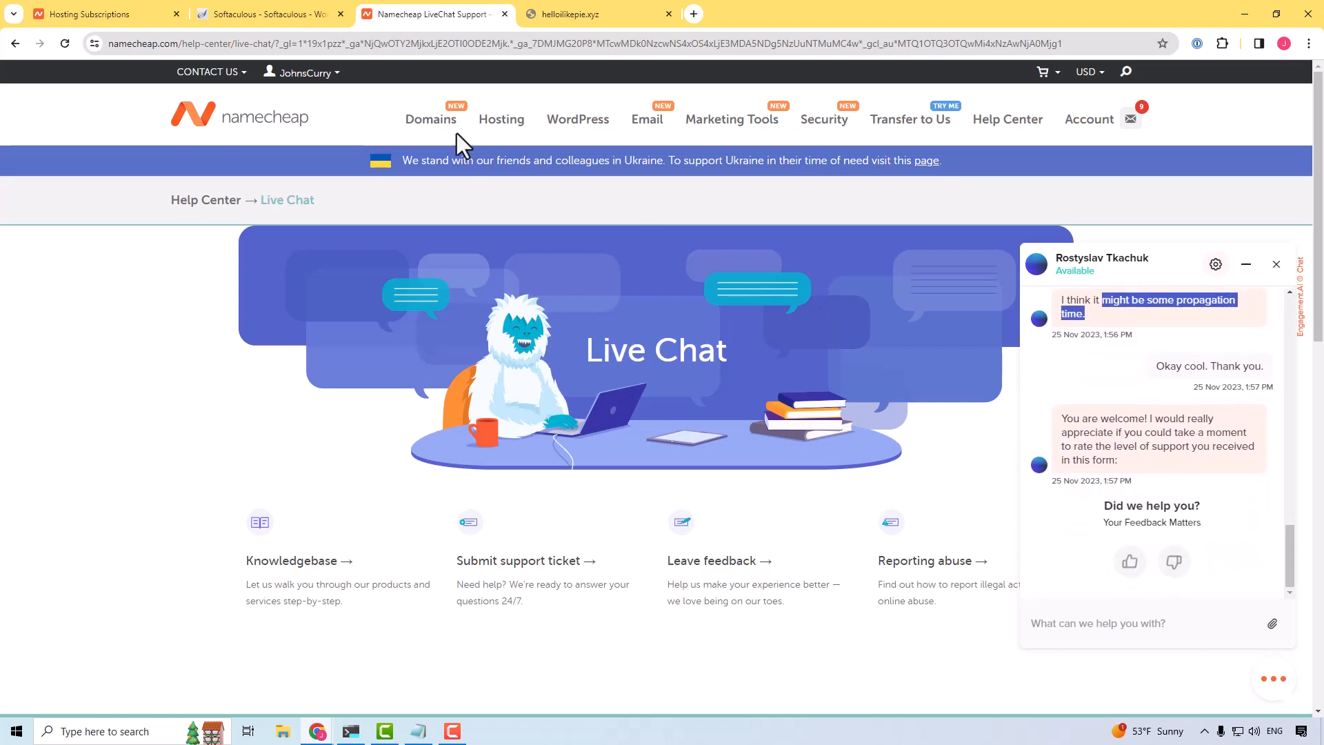
Step: Reload the helloilikepie.xyz site and look over the homepage of the new WordPress blog
click(595, 14)
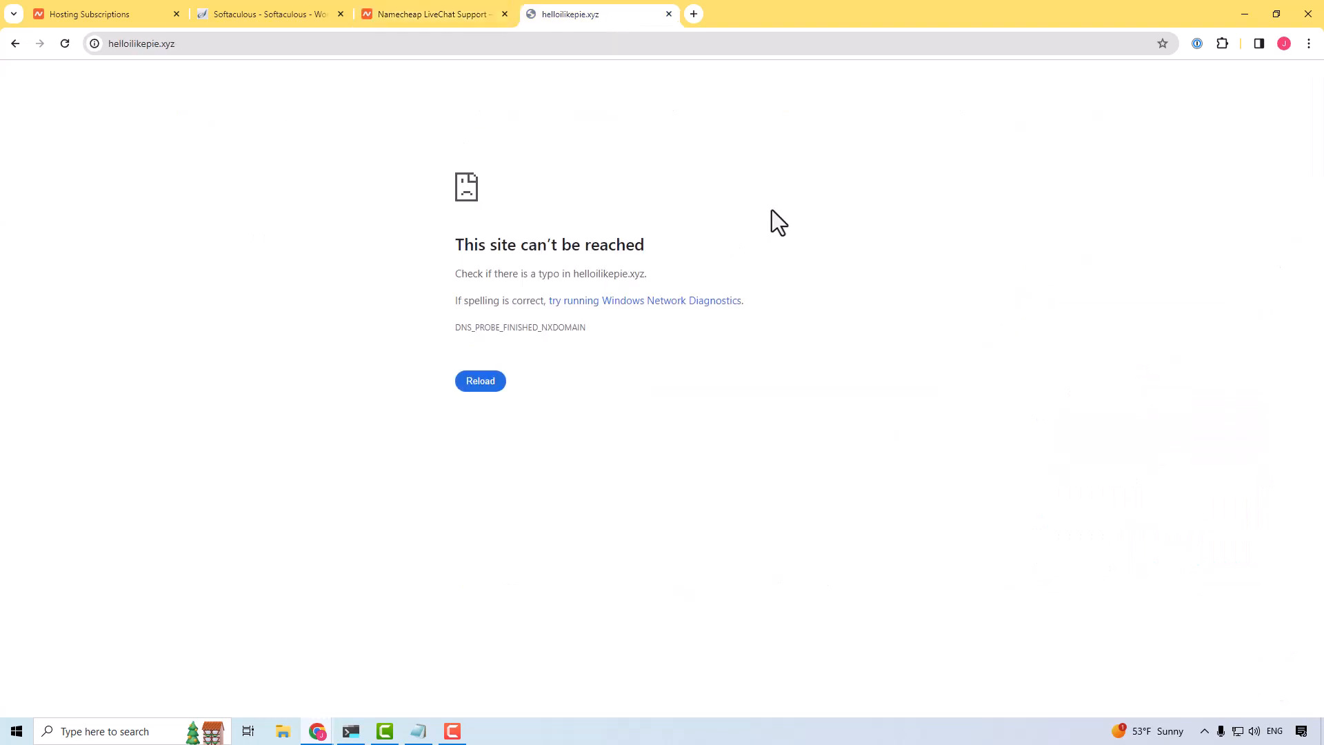
key(F5)
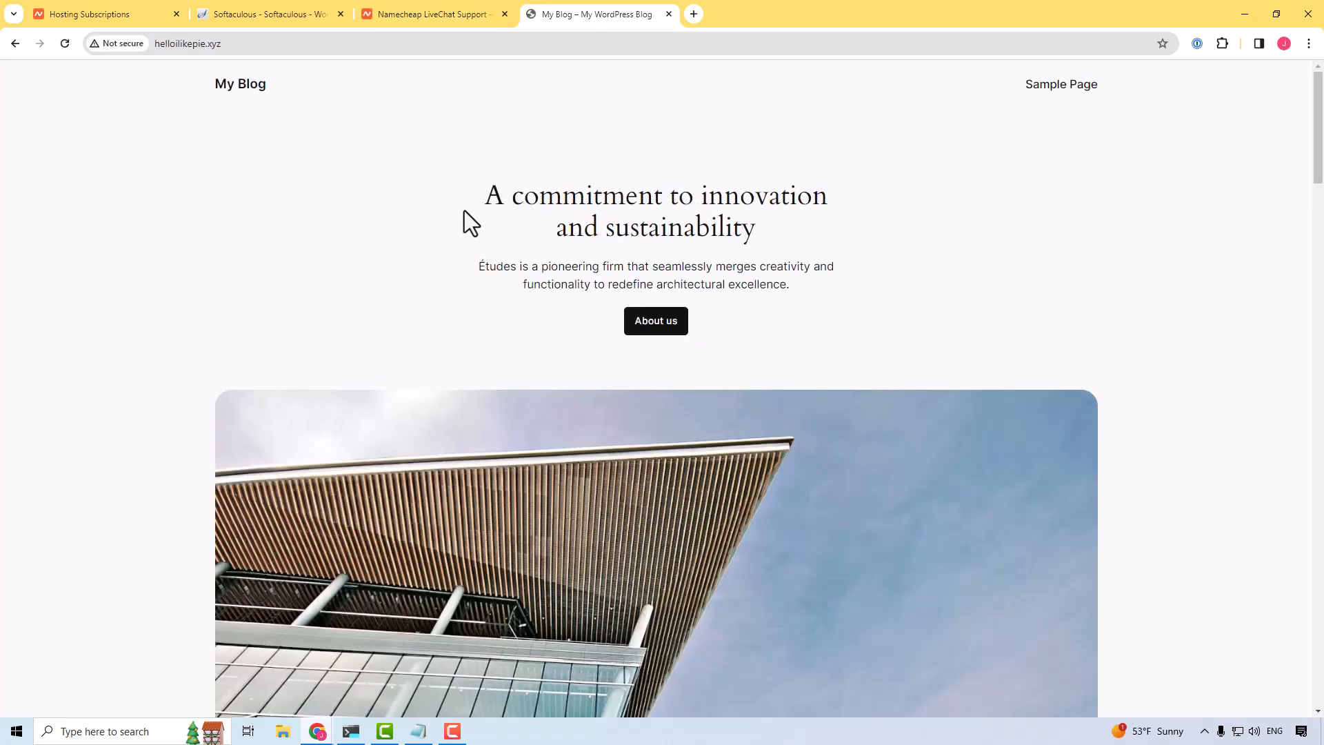
drag(524, 200, 620, 255)
scroll(646, 276, down, 20)
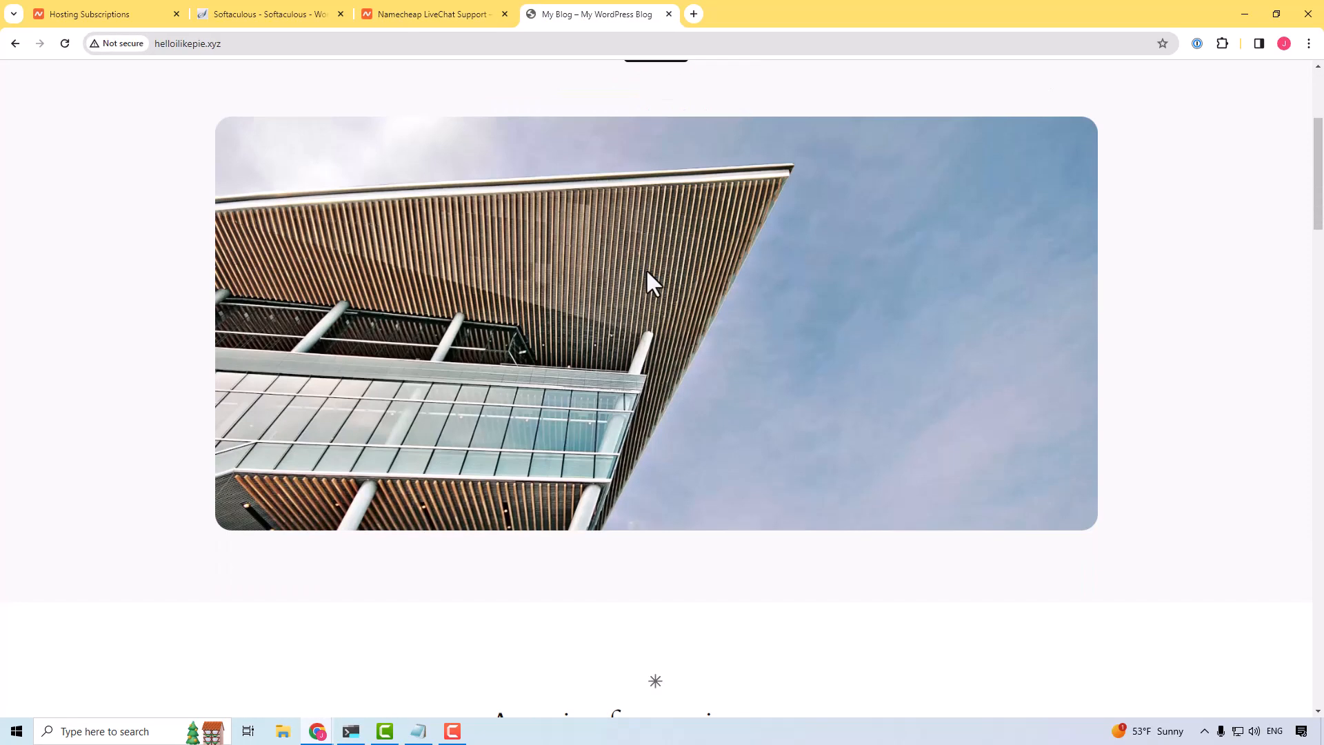
scroll(727, 364, down, 3)
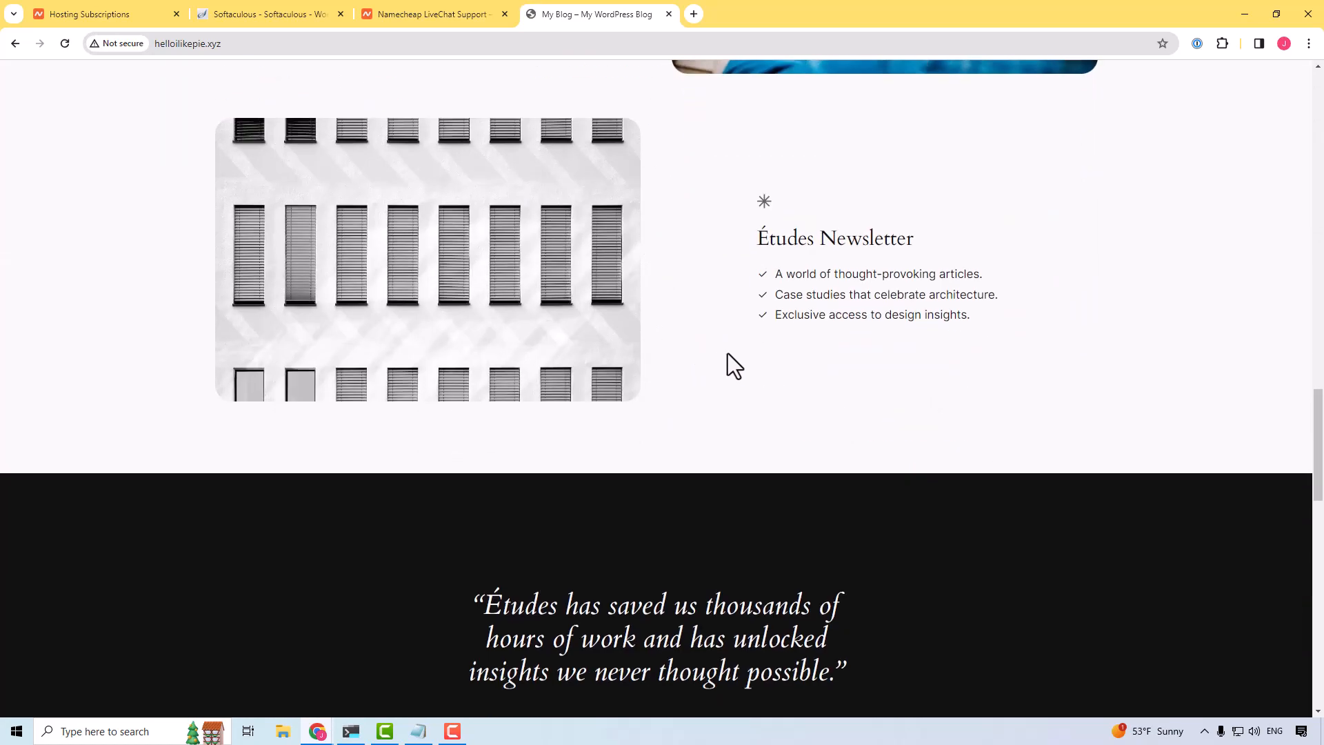
scroll(719, 361, up, 20)
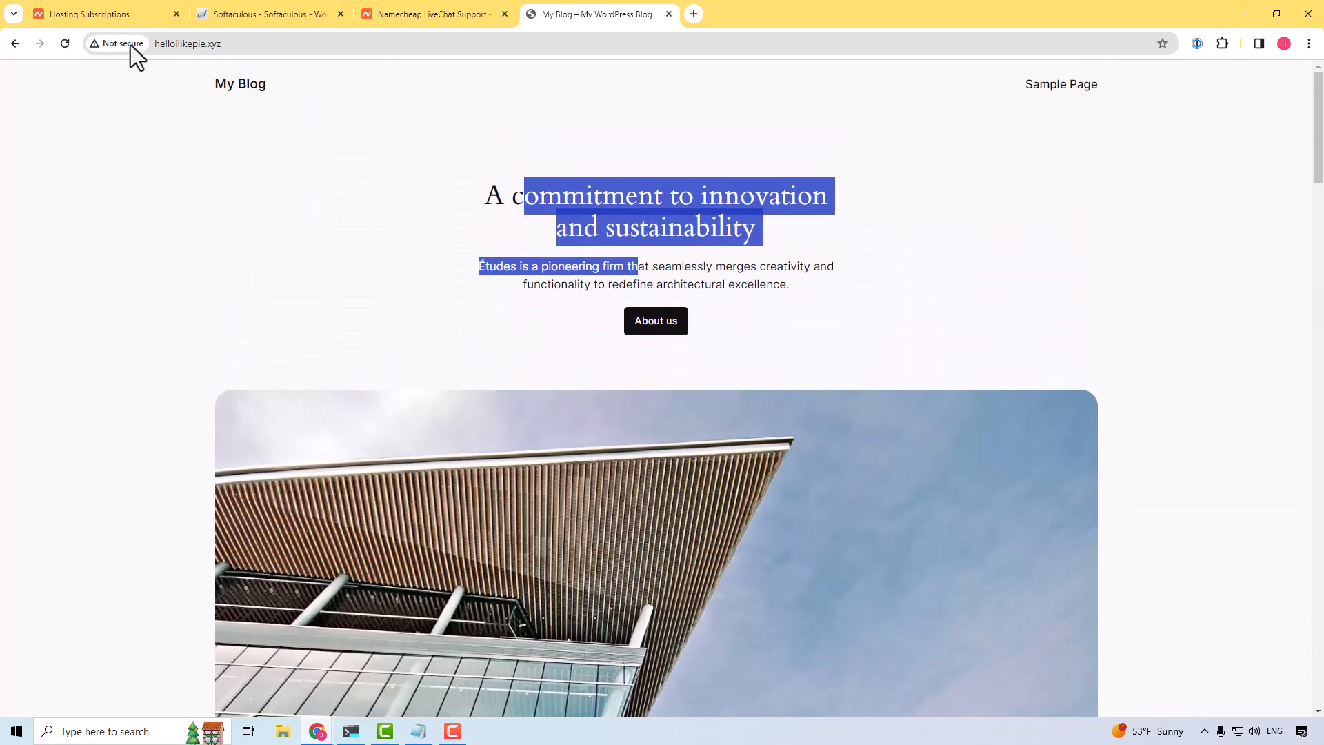
Step: Open the WordPress admin address helloilikepie.xyz/wp-admin in the browser
click(170, 46)
click(265, 100)
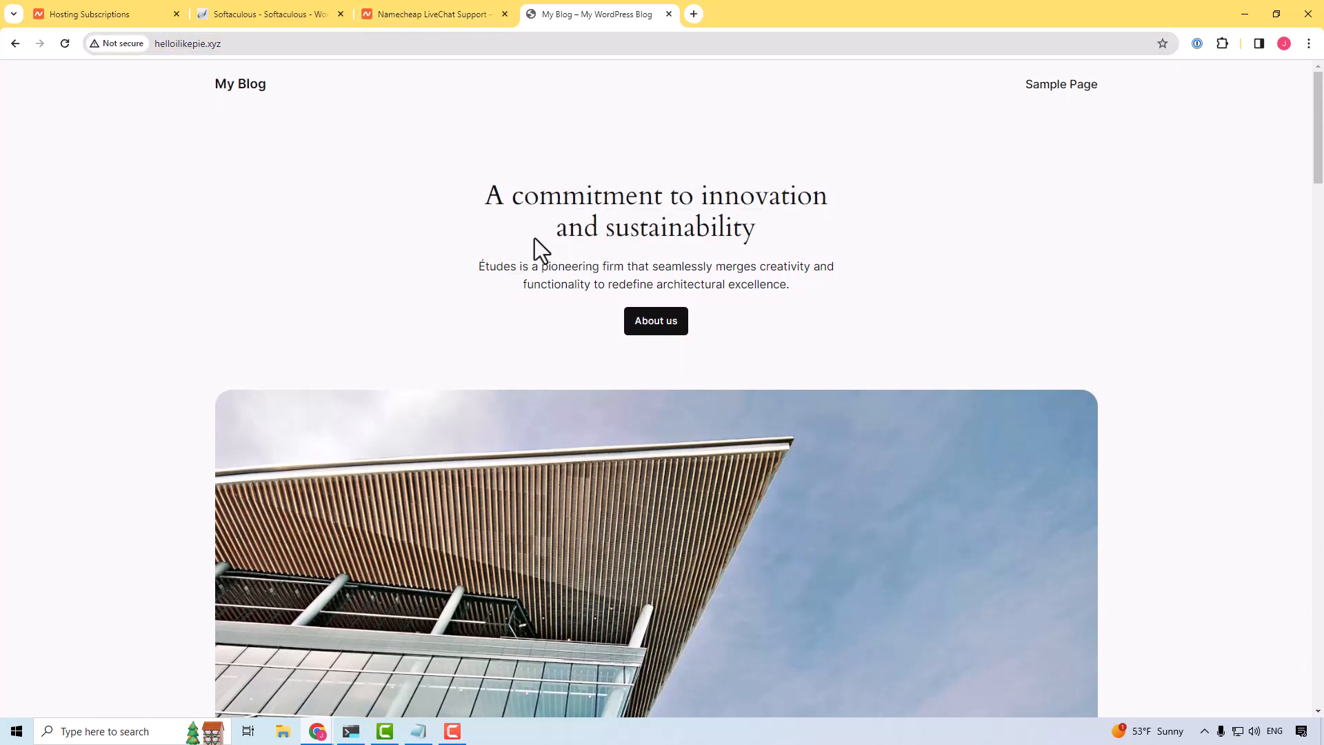
click(352, 43)
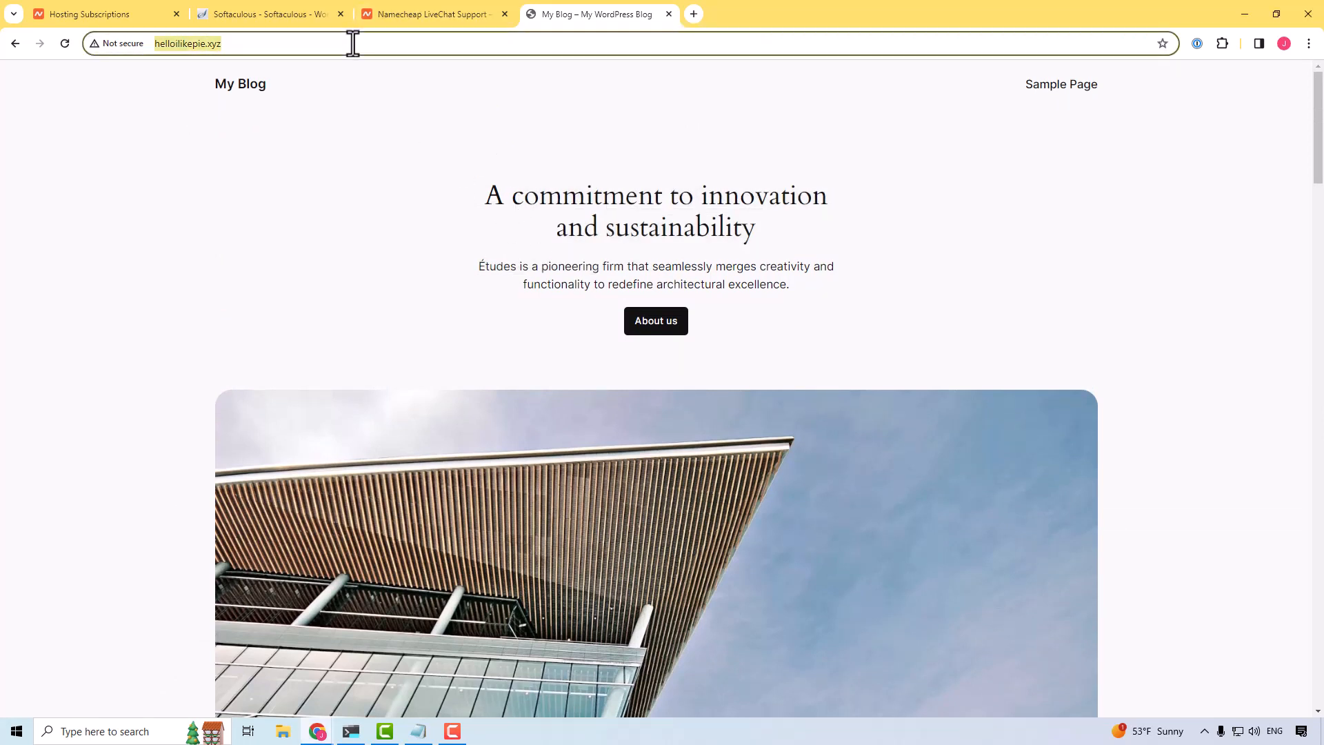
click(352, 44)
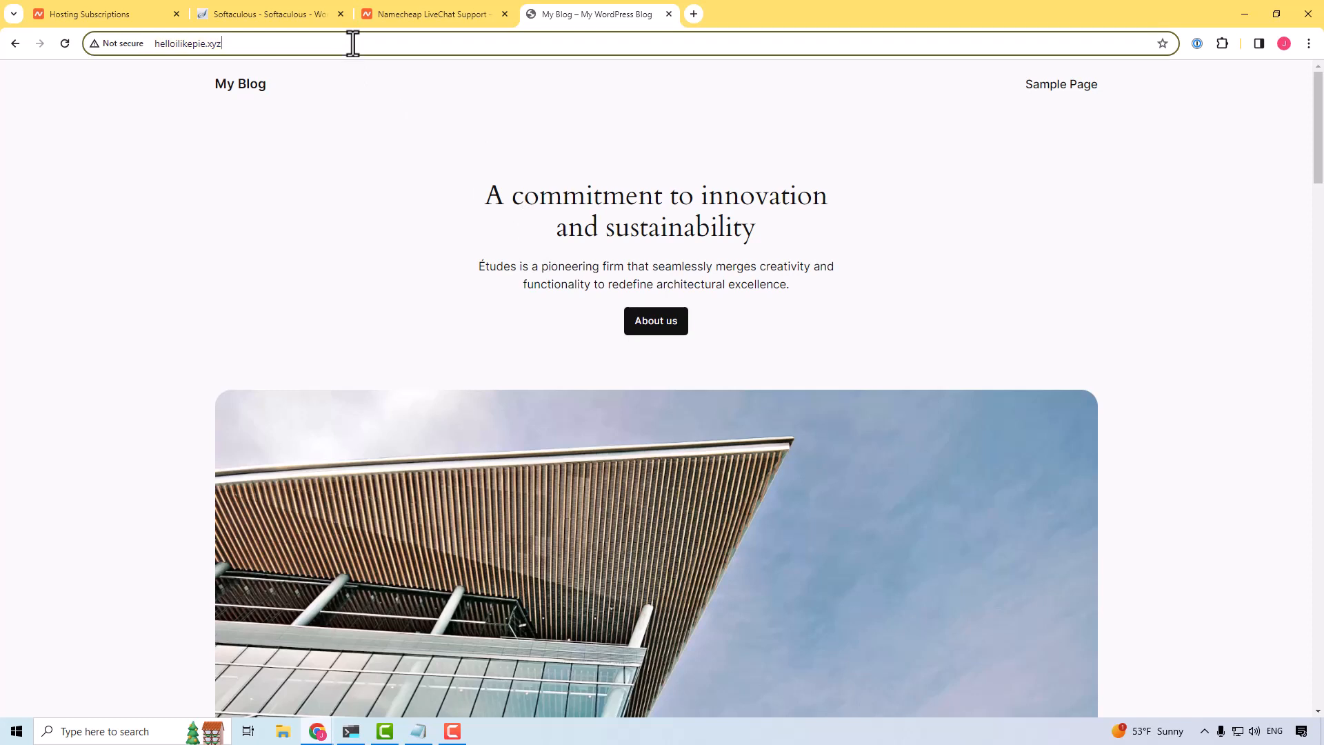
text(/wp)
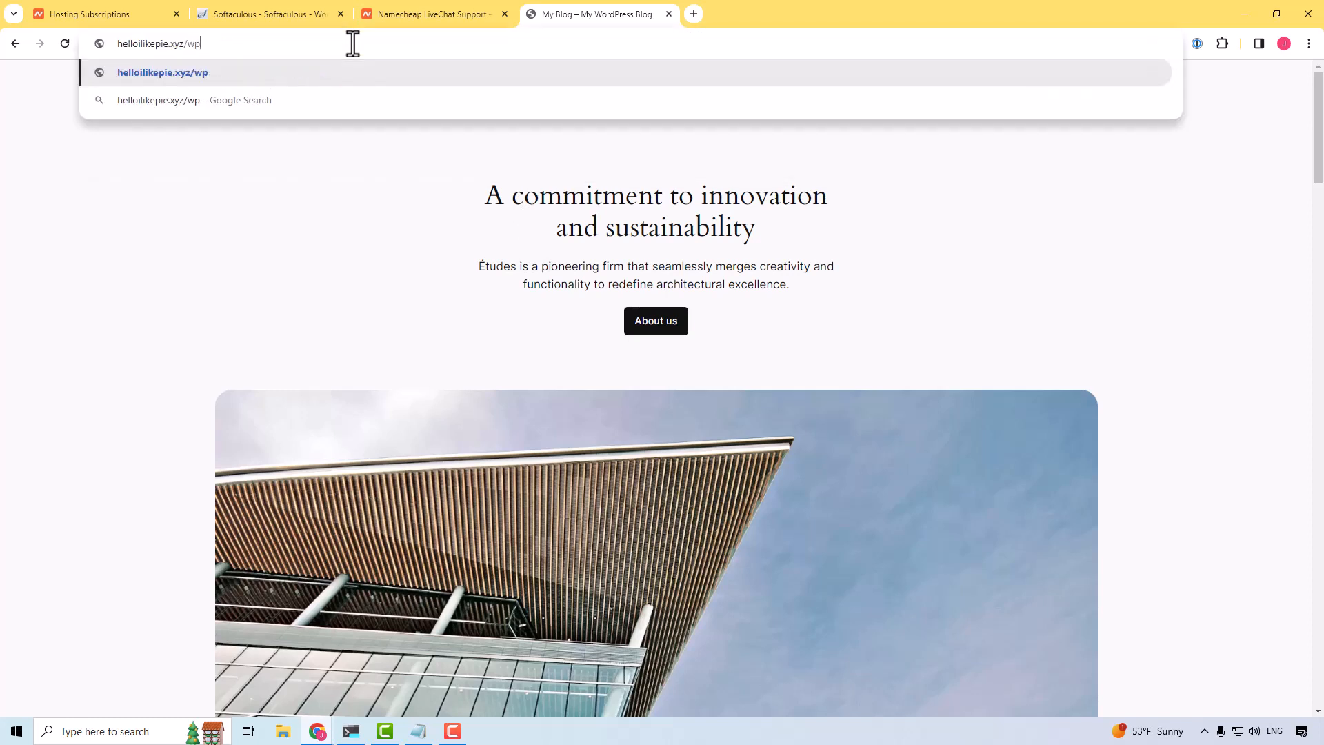
text(-admin)
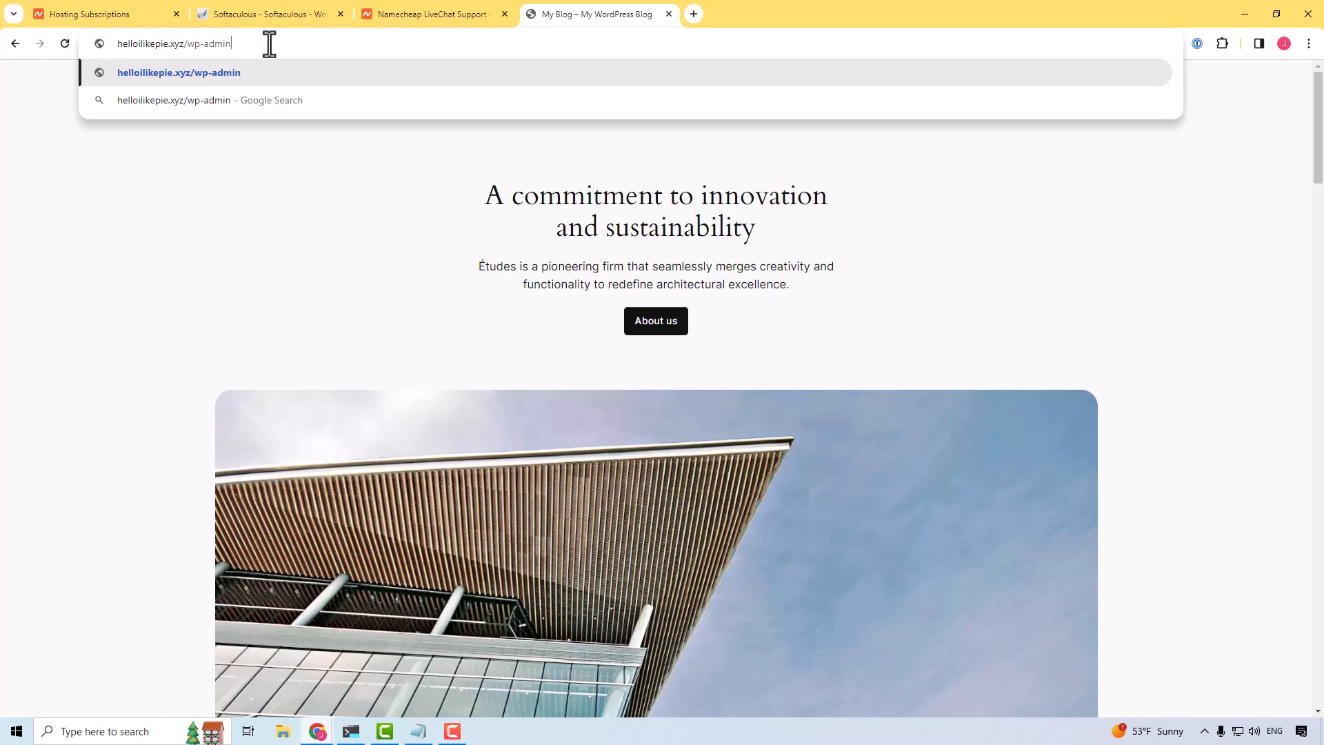
key(Return)
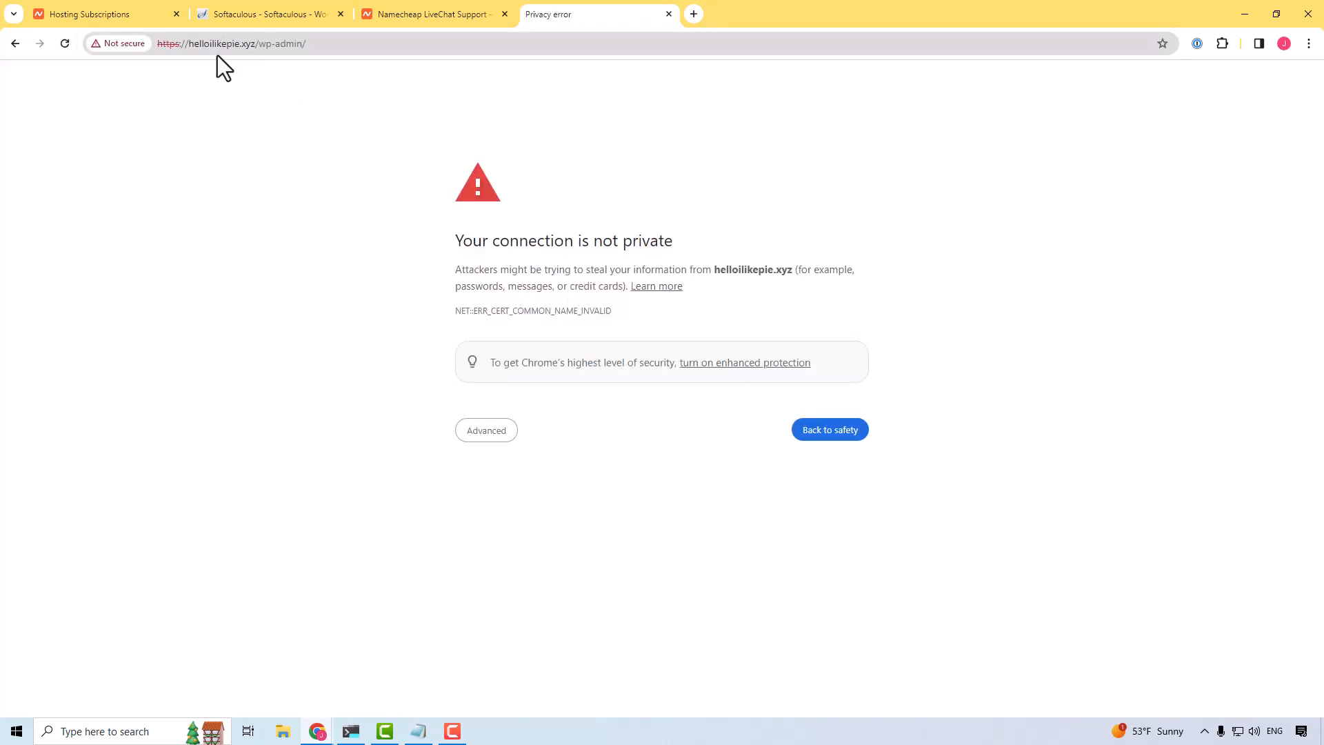
Step: Show the advanced details of the privacy warning and proceed to the unsafe helloilikepie.xyz site
click(175, 46)
click(176, 45)
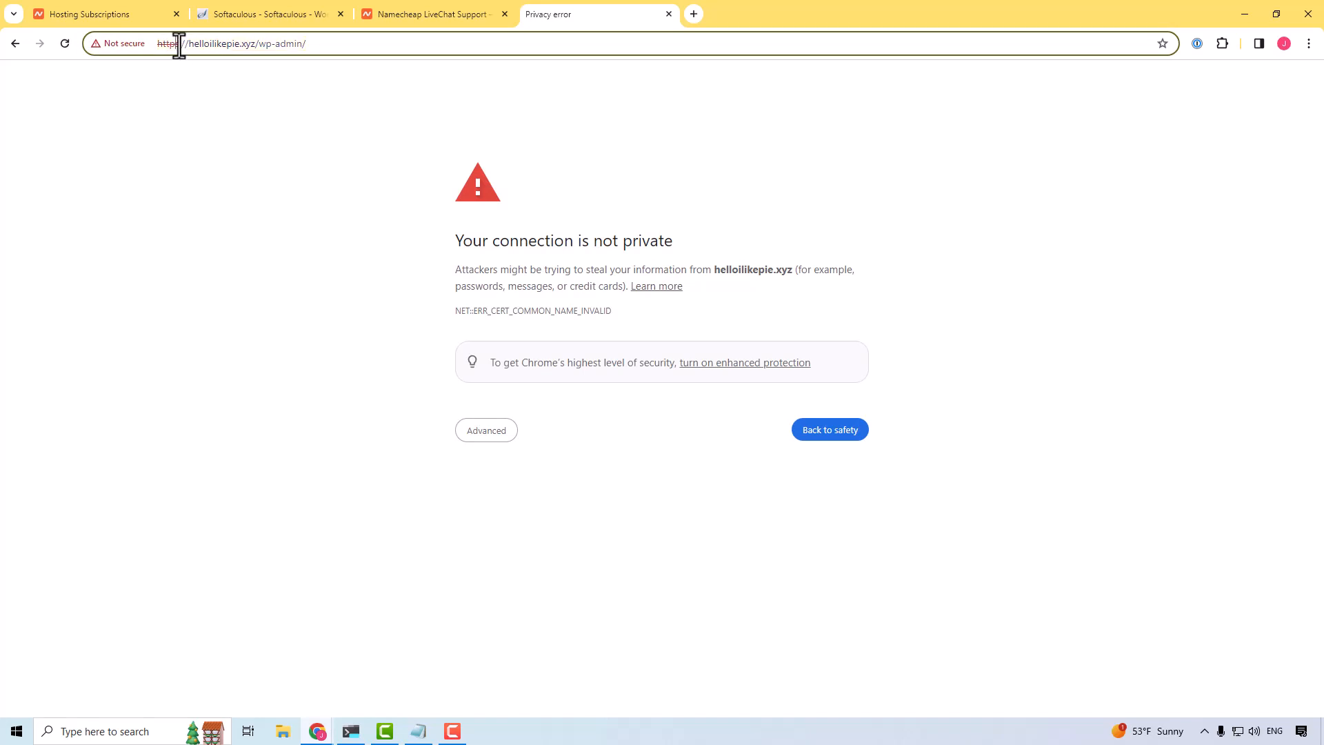
click(488, 432)
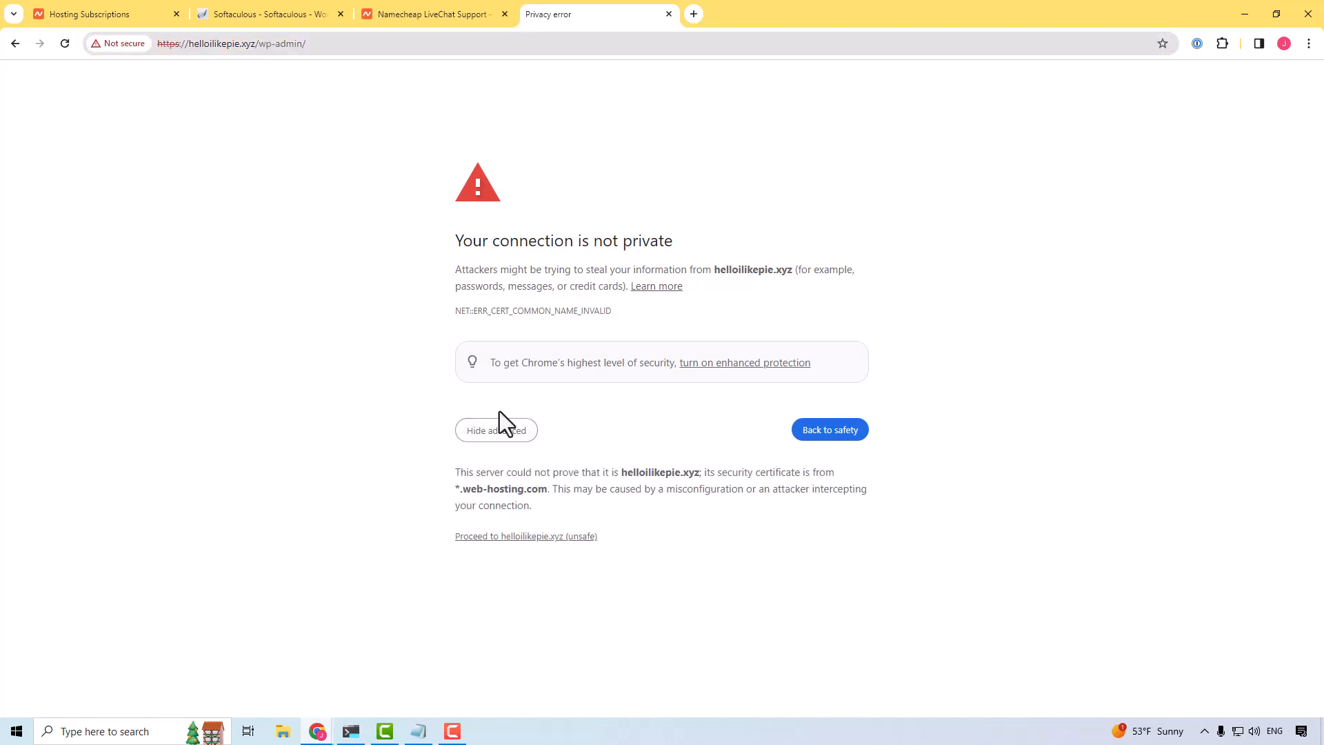
click(511, 542)
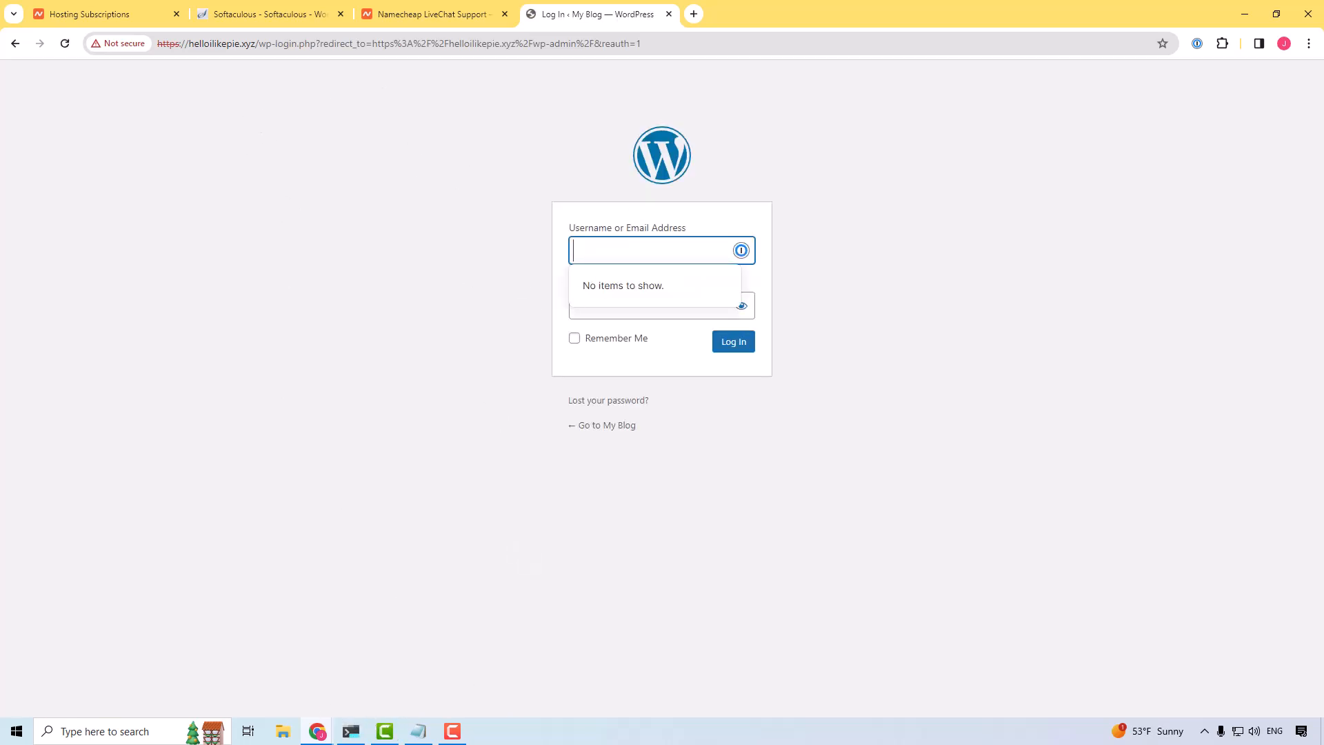
Step: Log in to the WordPress dashboard with the admin username and the account password
text(john)
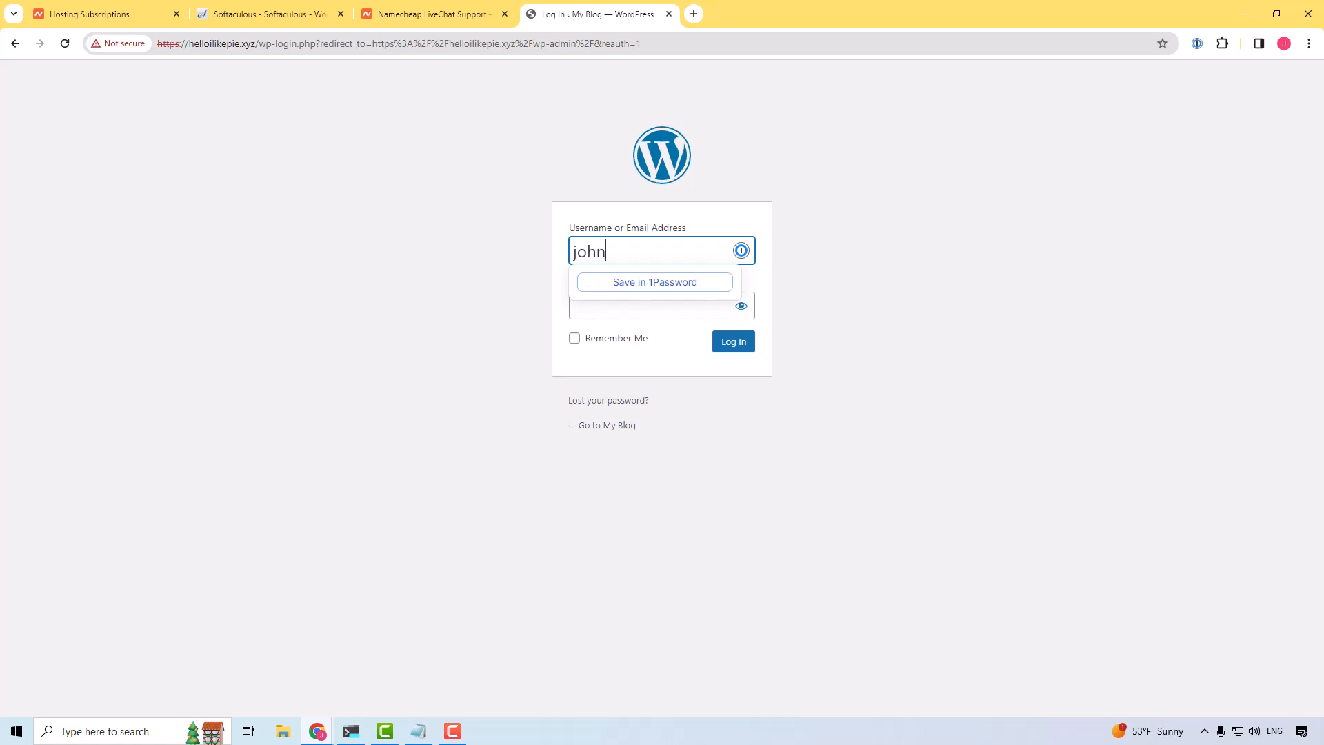
key(Tab)
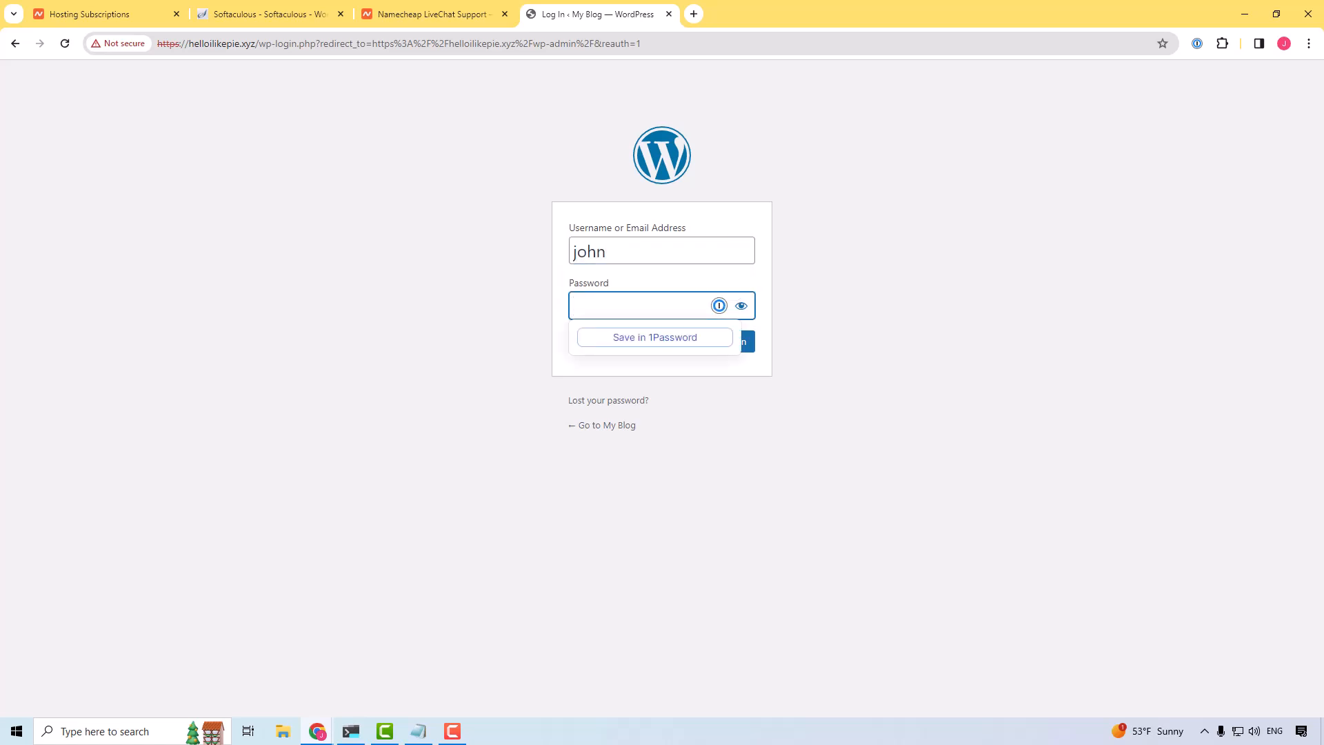
key(alt+Tab)
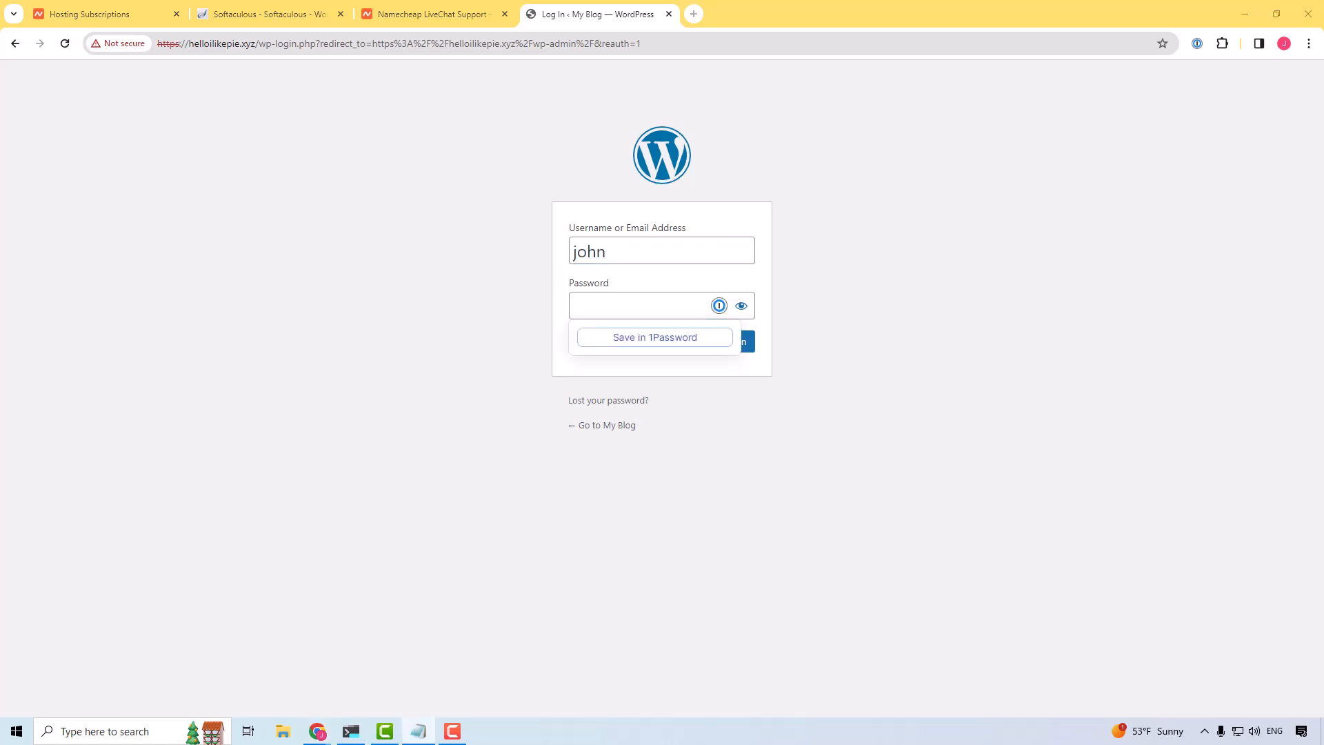
click(606, 305)
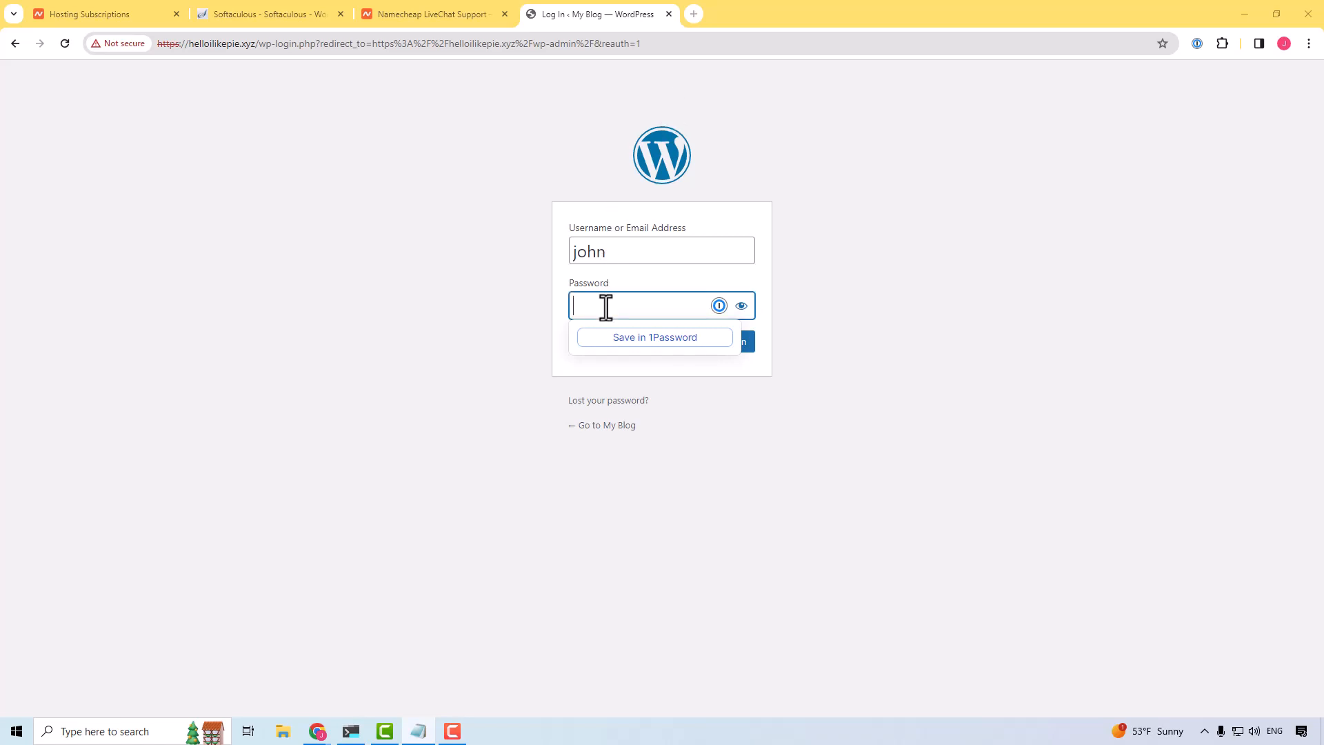
key(ctrl+v)
click(908, 370)
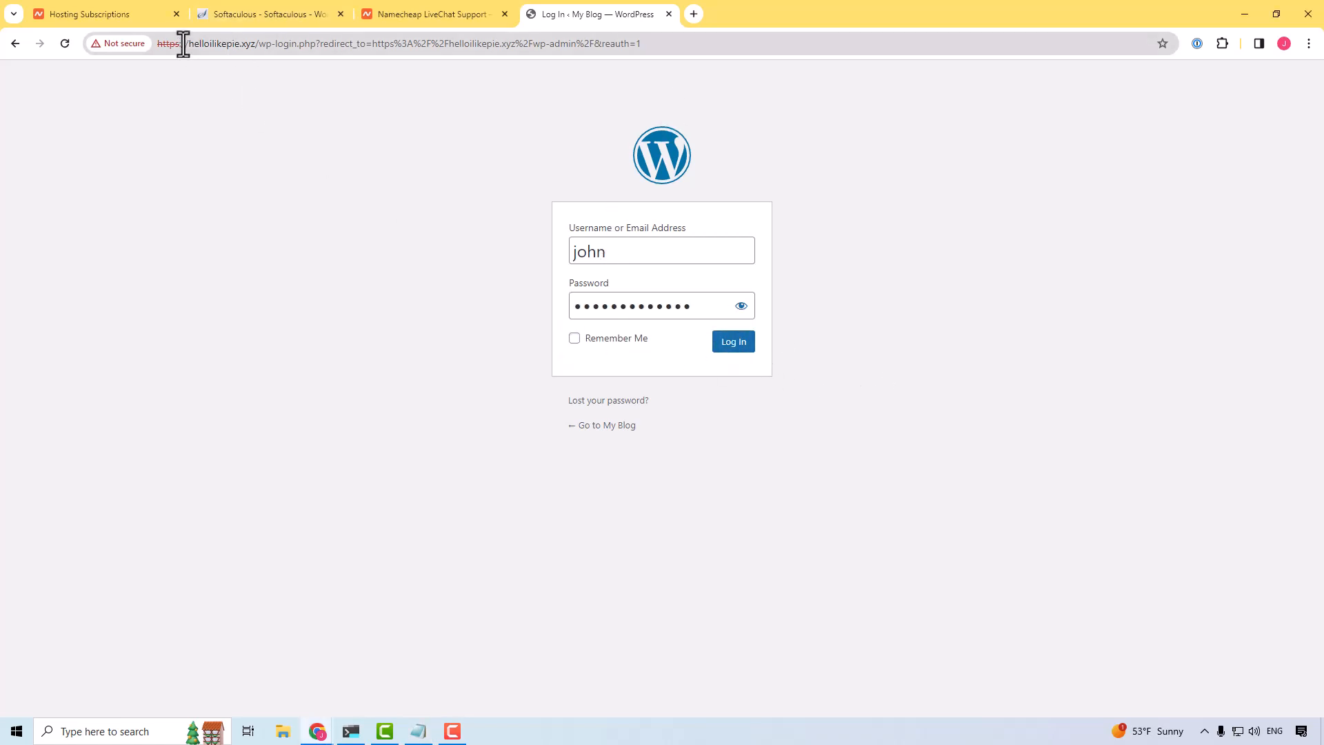
drag(180, 43, 402, 43)
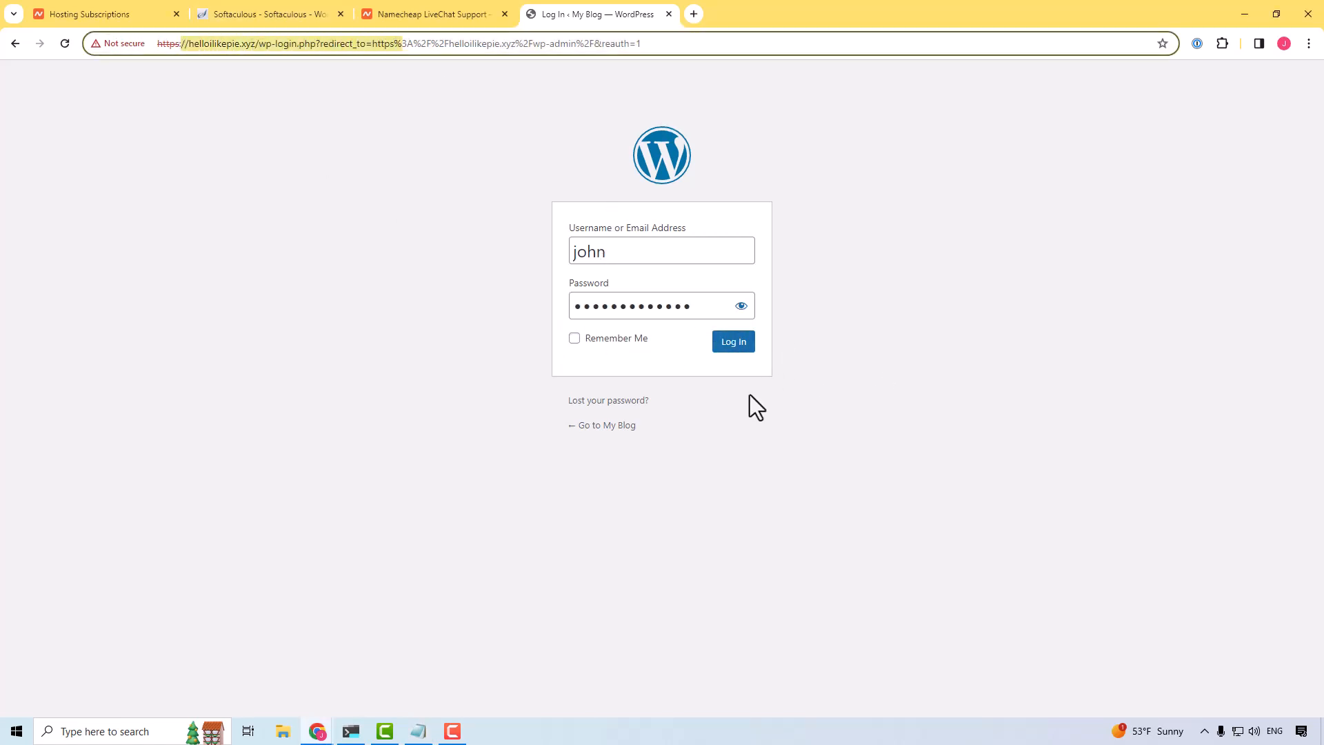
click(731, 349)
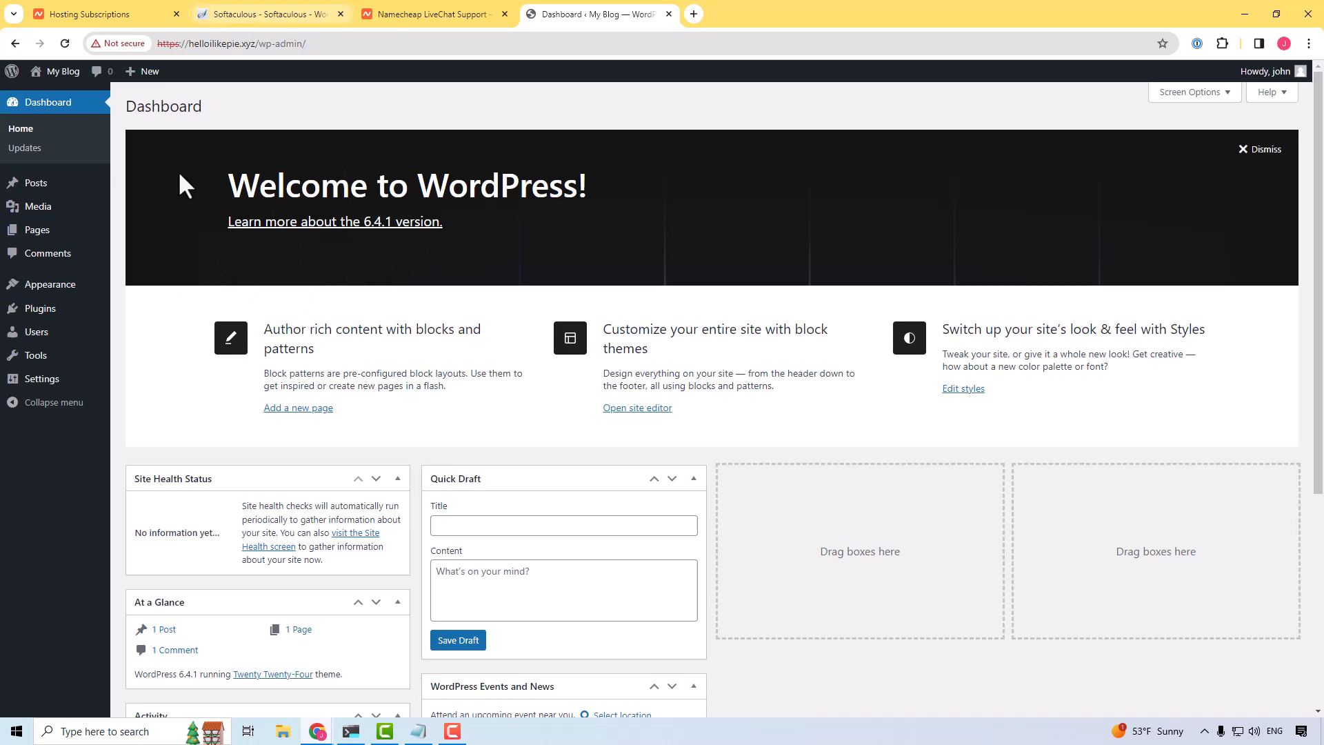
Step: Log out of WordPress from the admin account's profile
click(1271, 73)
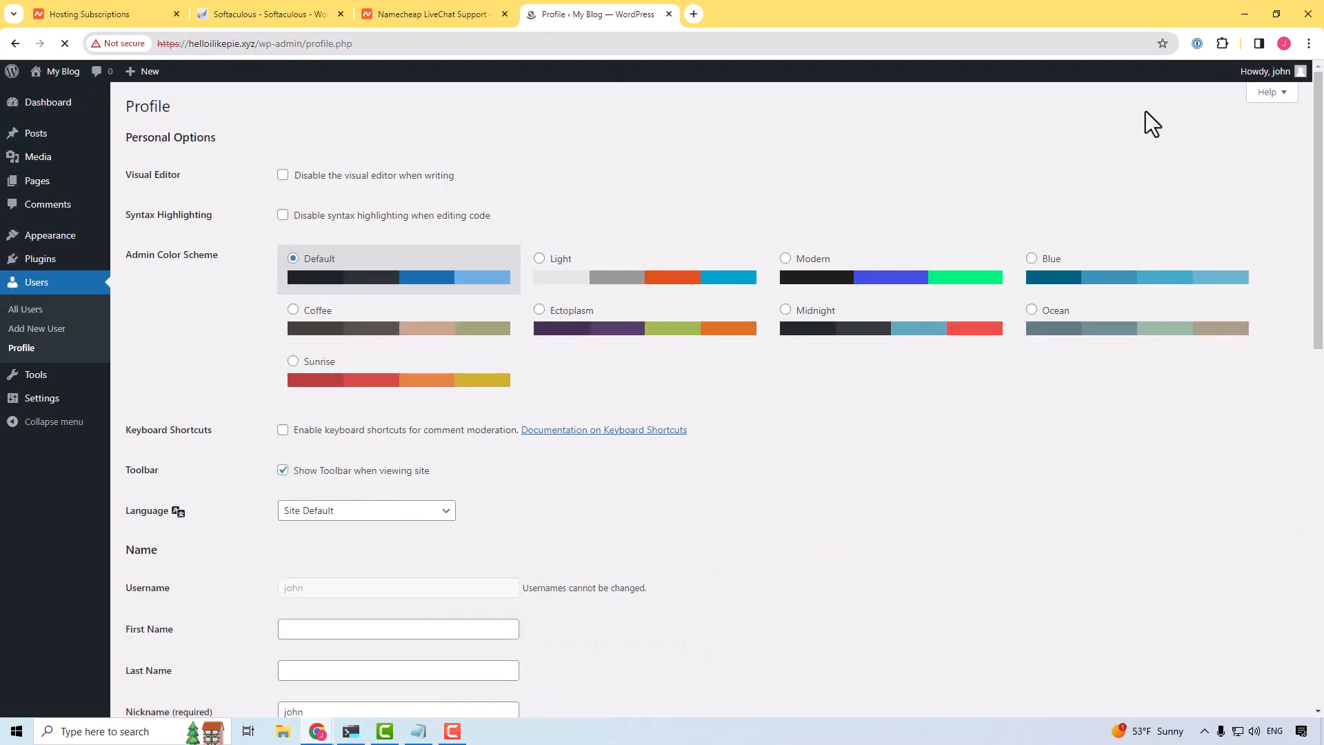
mouse_move(1271, 77)
click(1216, 142)
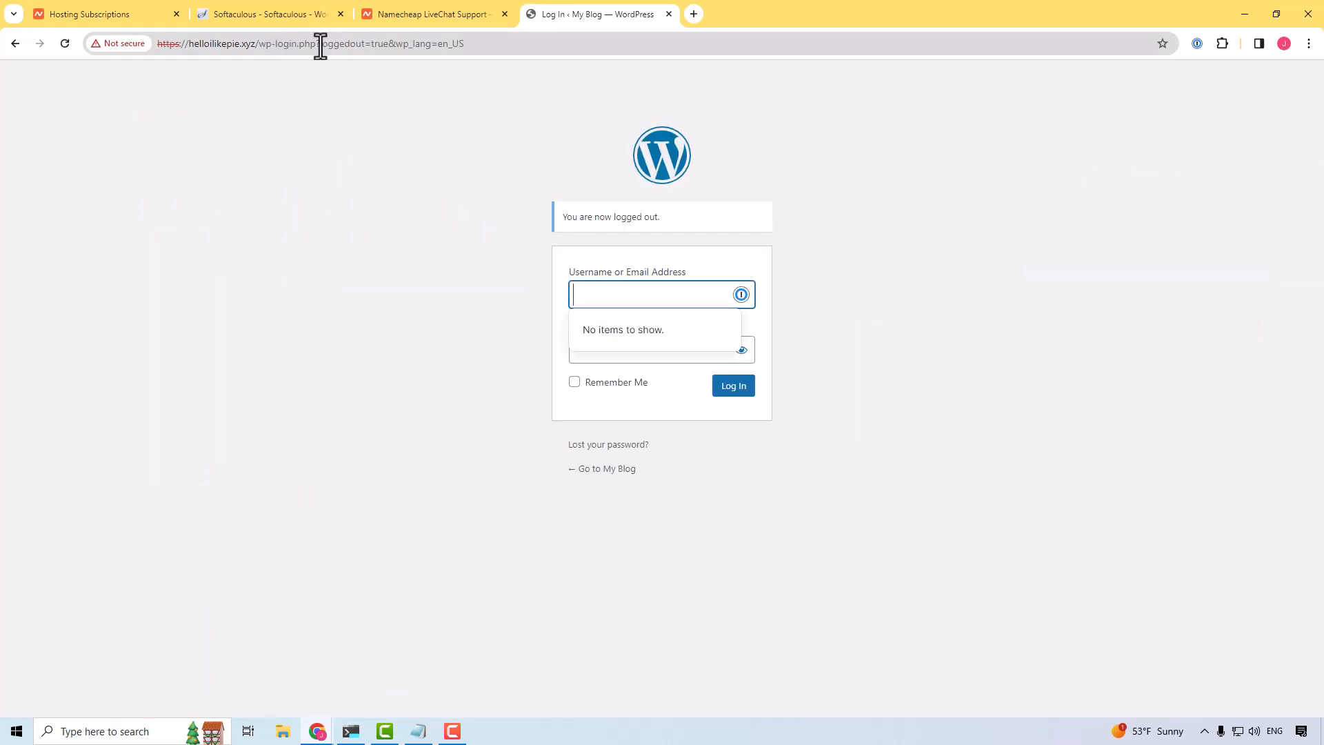
drag(310, 45, 899, 80)
key(BackSpace)
key(BackSpace)
key(BackSpace)
key(BackSpace)
key(BackSpace)
key(BackSpace)
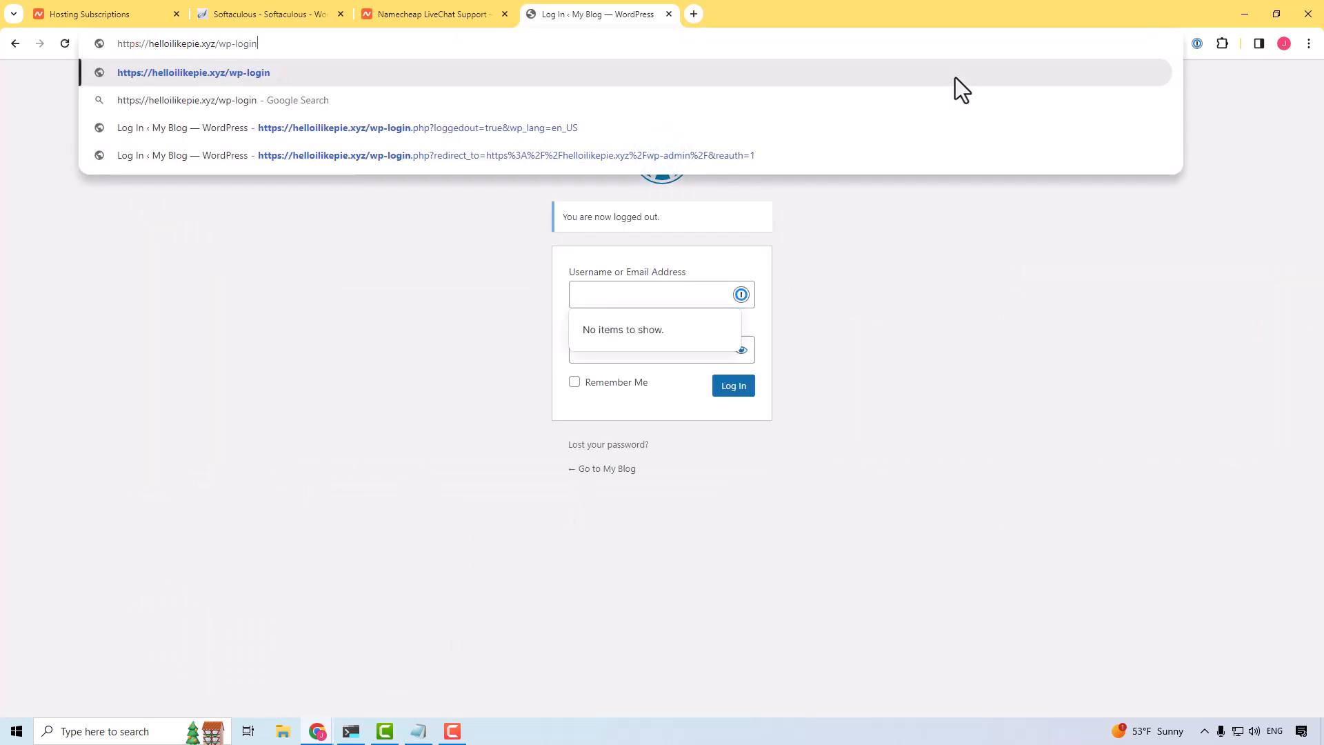
text(oi)
key(BackSpace)
key(BackSpace)
text(in.php)
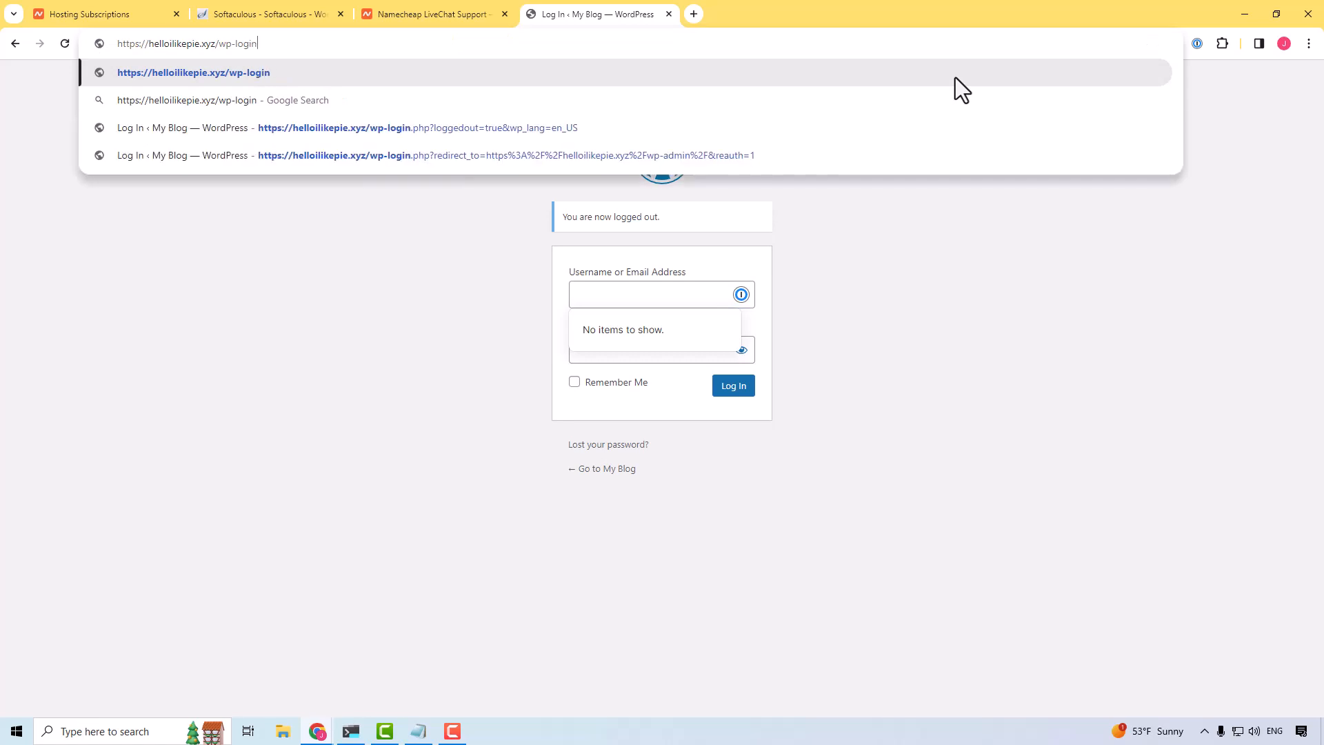
key(Return)
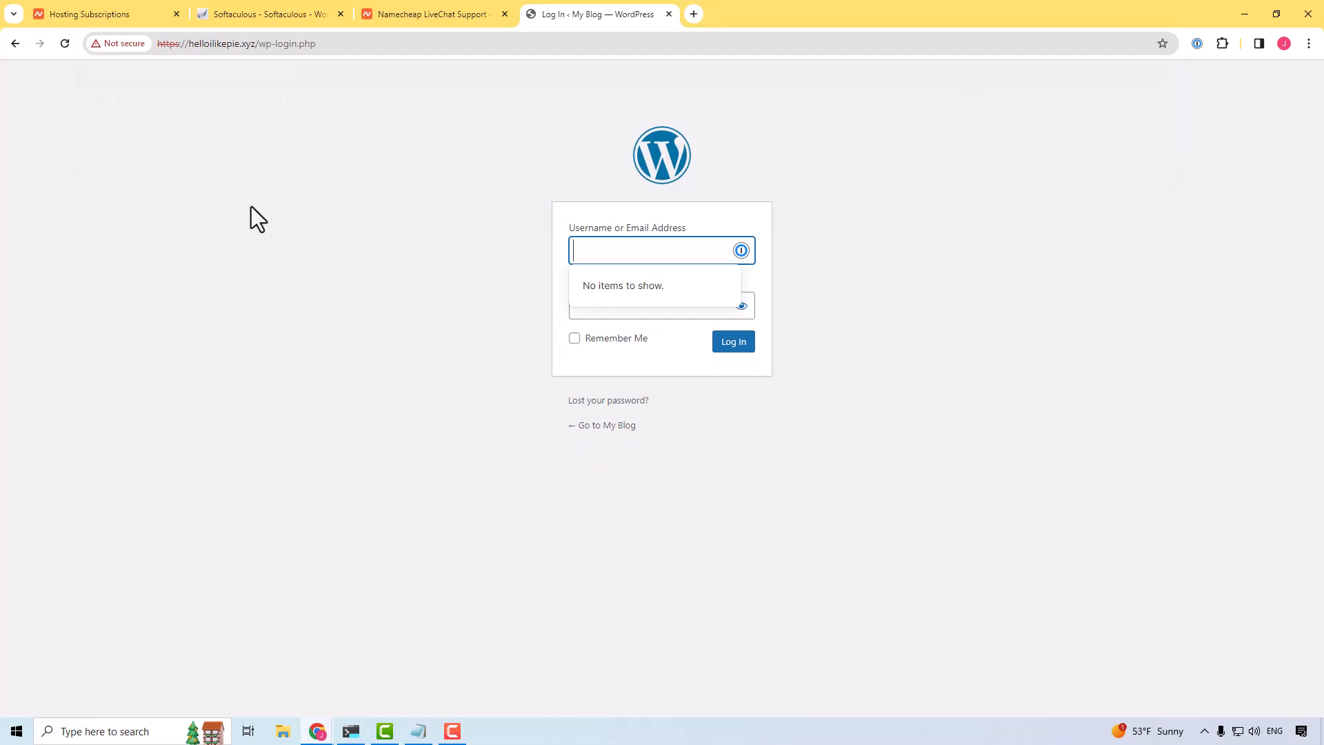
Step: Enter the admin username and account password on the wp-login.php page and log in to the dashboard
click(272, 205)
click(632, 248)
text(john)
key(Tab)
key(ctrl+v)
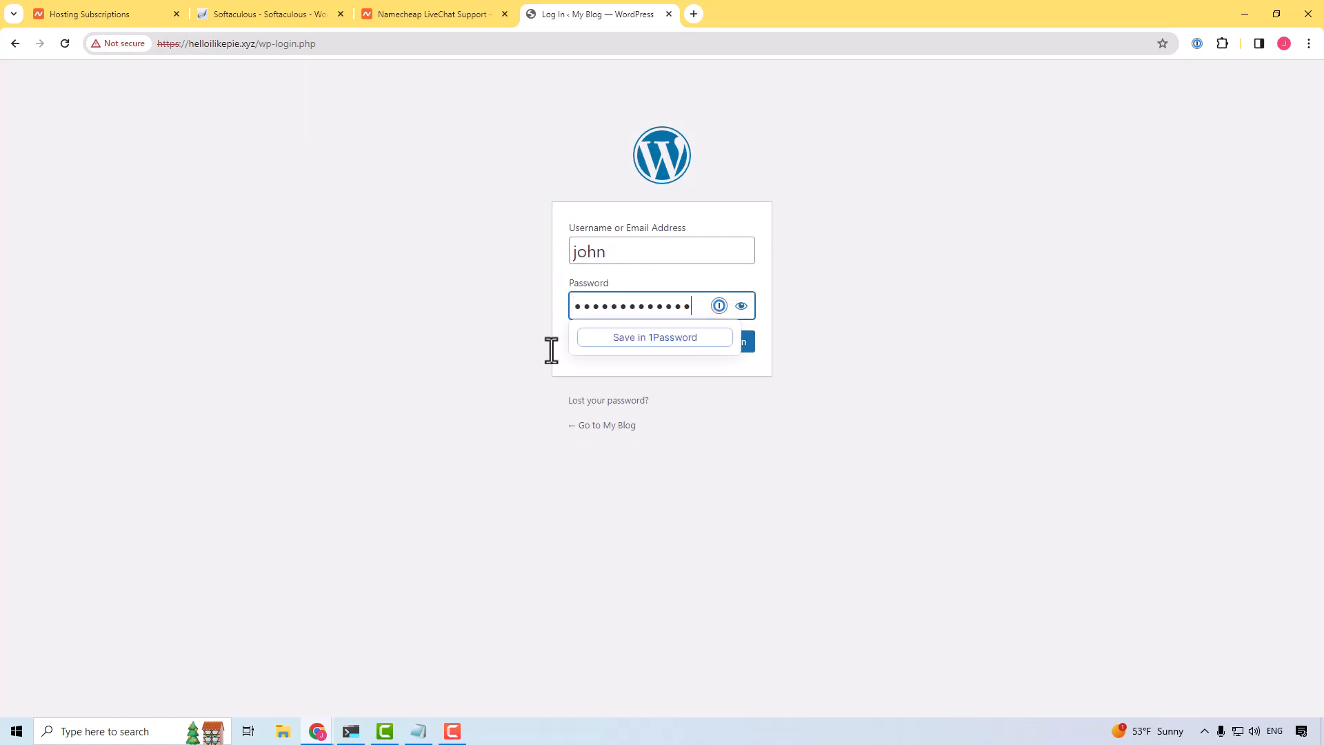
click(728, 347)
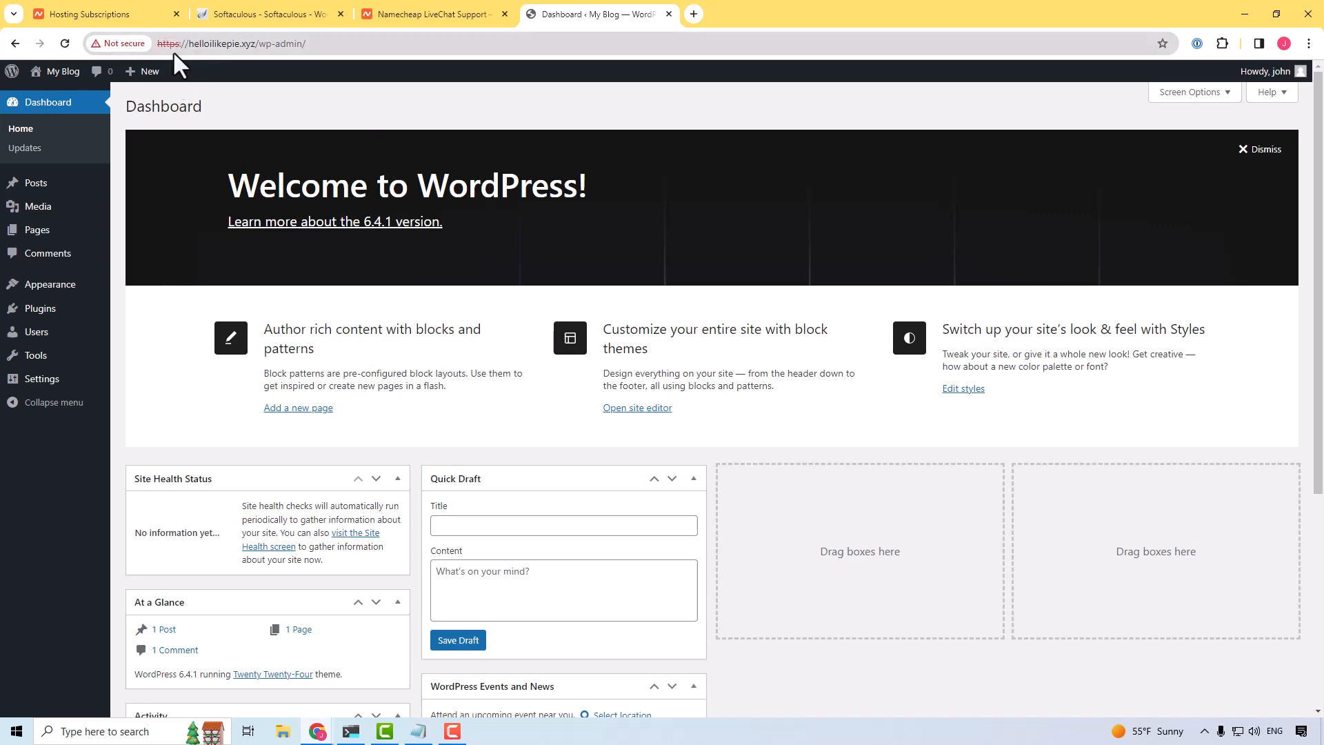
drag(159, 43, 291, 43)
click(292, 43)
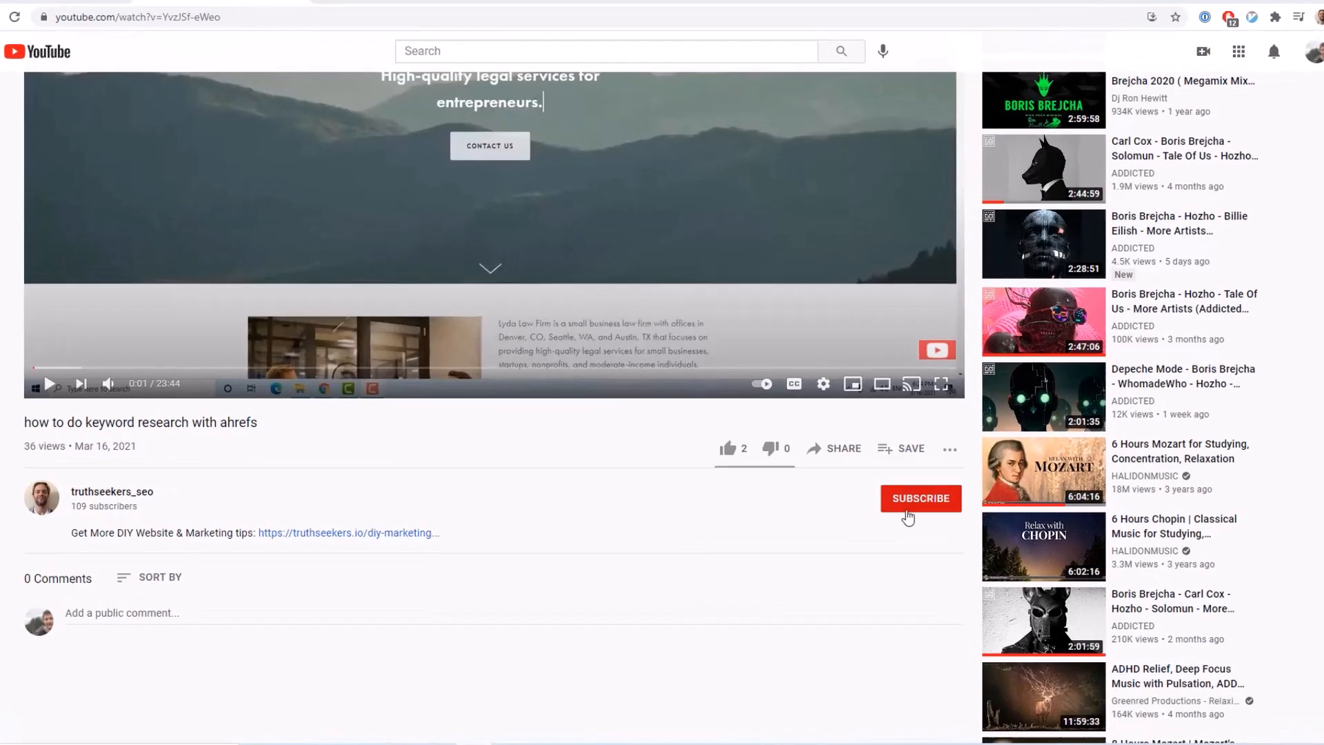
Step: On YouTube, subscribe to the truthseekers_seo channel with notifications turned on and like its Ahrefs keyword research video
click(909, 514)
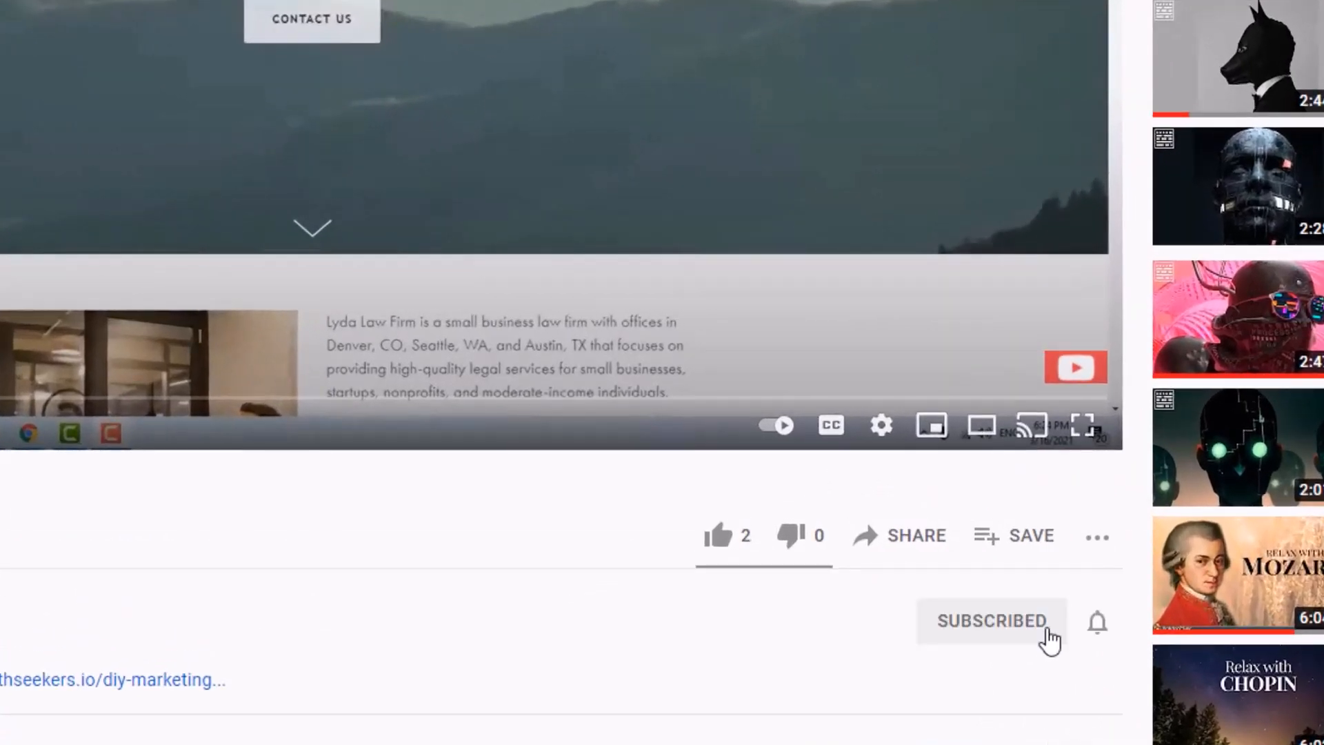
click(1099, 626)
click(1130, 679)
click(716, 537)
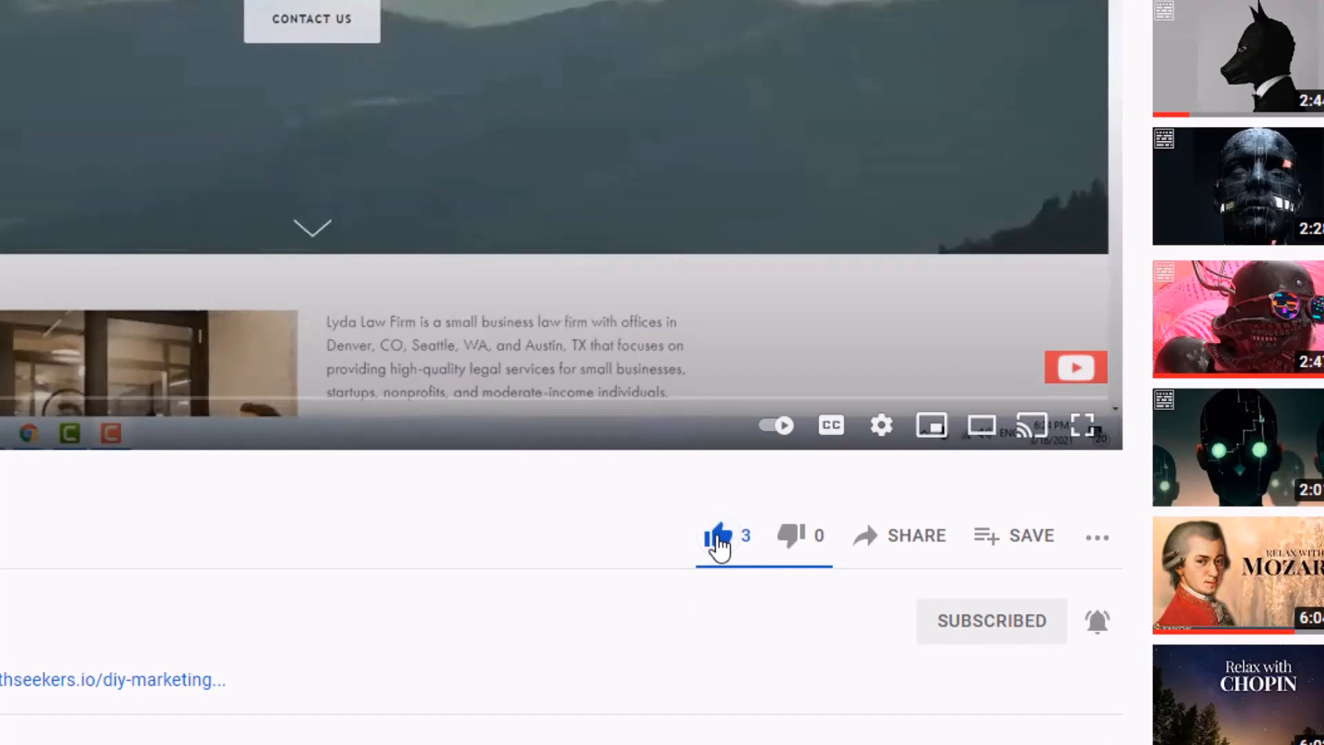